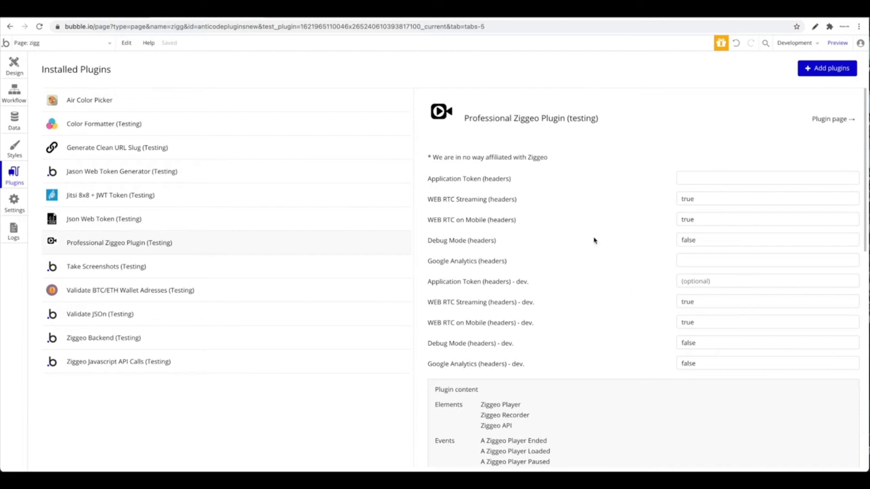
Review the elements, events and actions provided by the Professional Ziggeo Plugin.
{"action": "scroll", "coordinate": [595, 241], "scroll_direction": "down", "scroll_amount": 6}
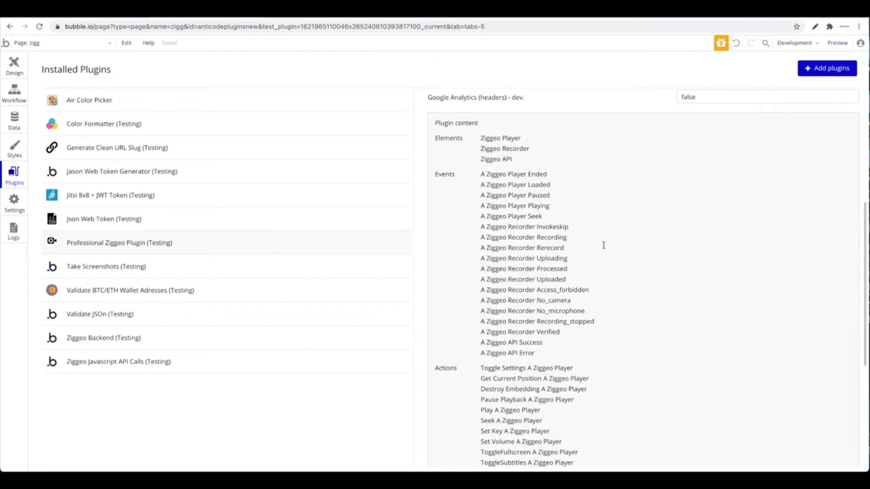
{"action": "scroll", "coordinate": [602, 245], "scroll_direction": "down", "scroll_amount": 3}
{"action": "scroll", "coordinate": [602, 245], "scroll_direction": "up", "scroll_amount": 3}
{"action": "scroll", "coordinate": [619, 262], "scroll_direction": "up", "scroll_amount": 6}
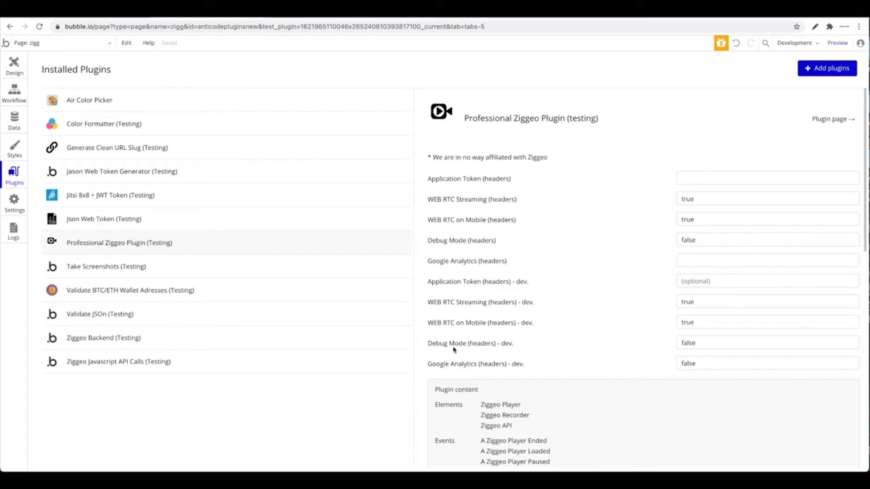
Examine the plugin's development header fields for Debug Mode, Application Token and WEB RTC Streaming.
{"action": "double_click", "coordinate": [707, 343]}
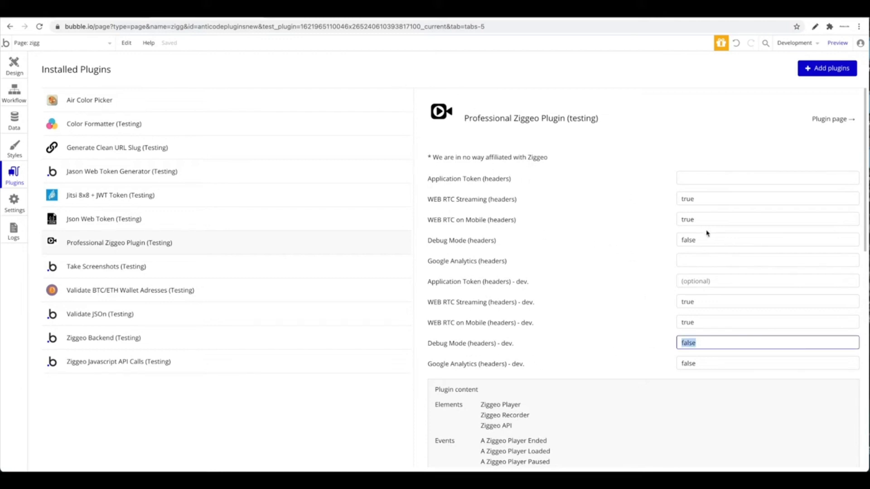
{"action": "left_click", "coordinate": [441, 289]}
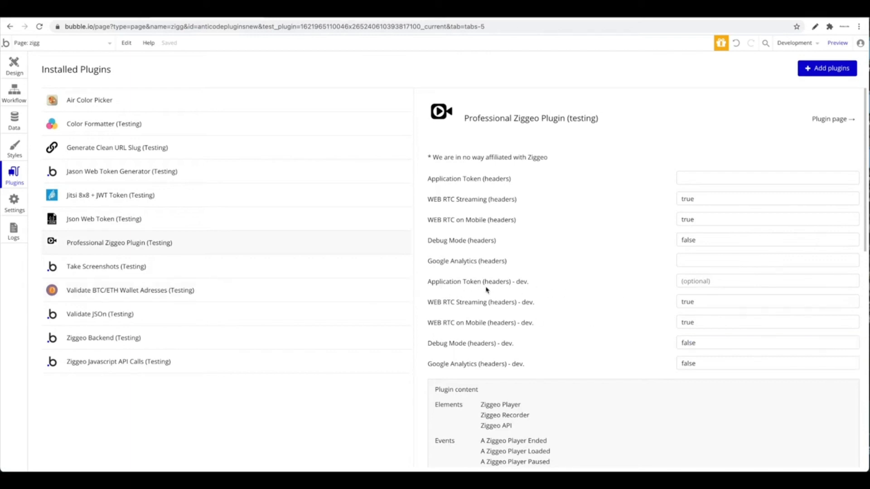
{"action": "left_click", "coordinate": [724, 283]}
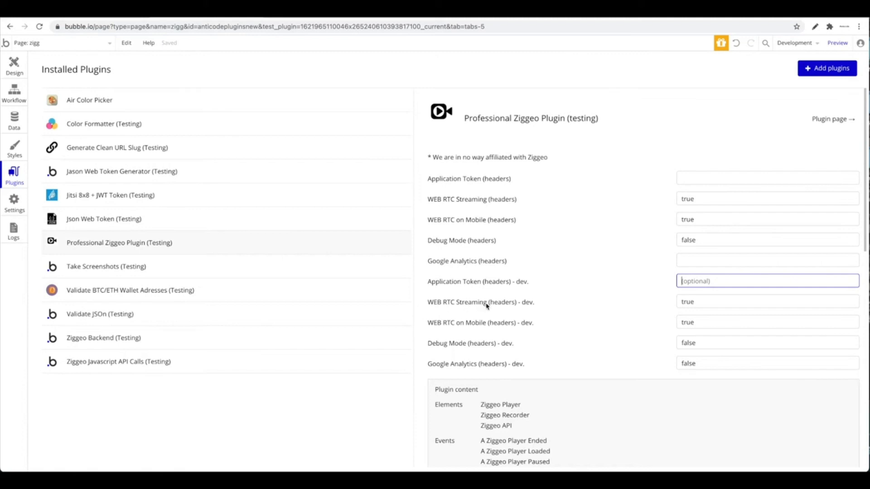
{"action": "key", "text": "Tab"}
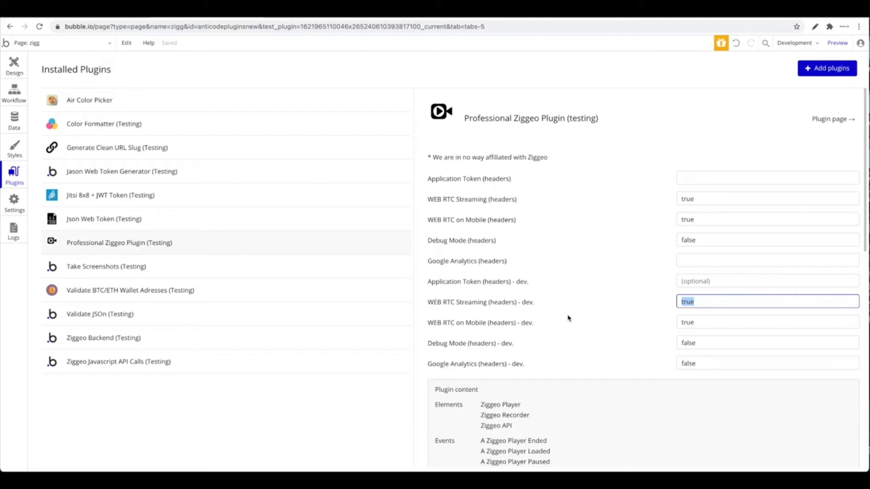
{"action": "left_click_drag", "start_coordinate": [729, 302], "coordinate": [597, 296]}
{"action": "left_click", "coordinate": [606, 305]}
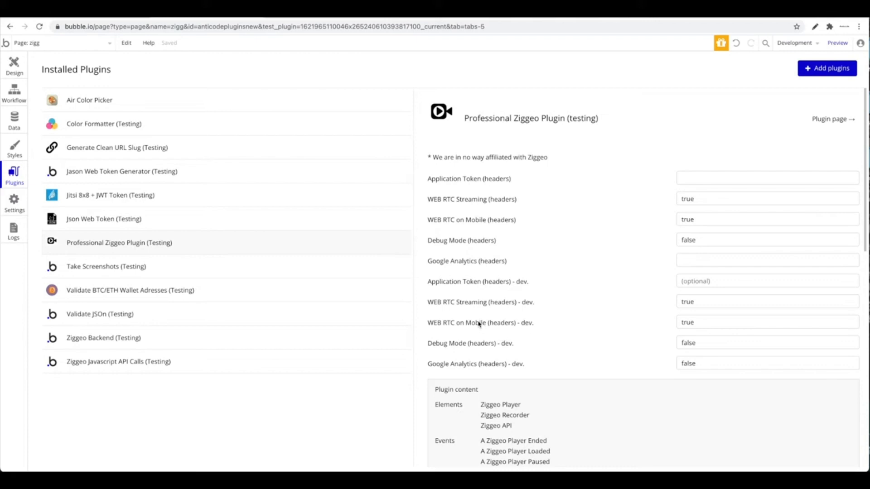
Examine the development header values for WEB RTC on Mobile, Google Analytics and Debug Mode.
{"action": "left_click", "coordinate": [701, 326]}
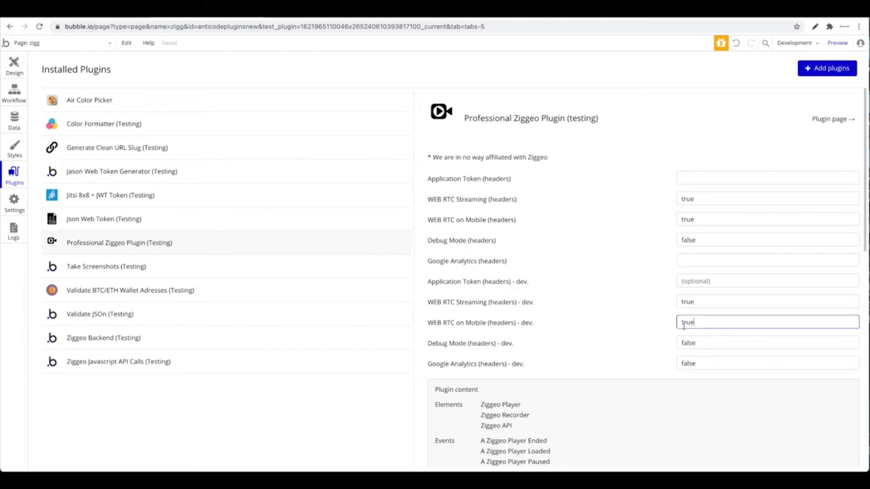
{"action": "mouse_move", "coordinate": [698, 323]}
{"action": "left_mouse_down"}
{"action": "mouse_move", "coordinate": [678, 323]}
{"action": "mouse_move", "coordinate": [693, 323]}
{"action": "left_mouse_up"}
{"action": "left_click", "coordinate": [679, 323]}
{"action": "left_click", "coordinate": [709, 326]}
{"action": "scroll", "coordinate": [648, 341], "scroll_direction": "down", "scroll_amount": 1}
{"action": "double_click", "coordinate": [683, 341]}
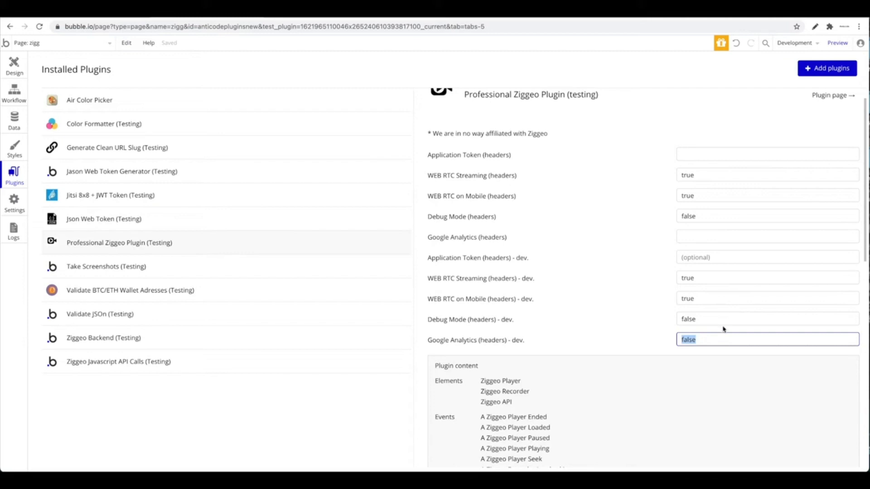
{"action": "key", "text": "shift+Tab"}
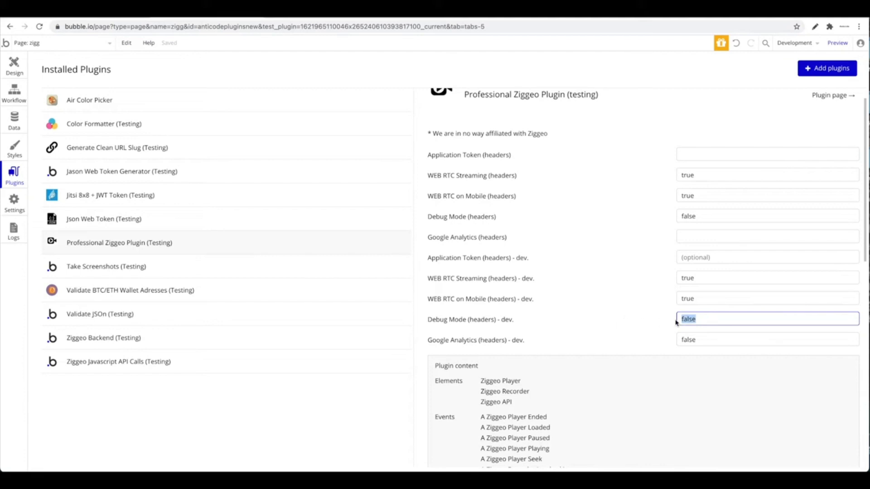
{"action": "left_click_drag", "start_coordinate": [705, 319], "coordinate": [670, 316]}
{"action": "left_click", "coordinate": [653, 301]}
Paste the application token into the development Application Token header field.
{"action": "left_click", "coordinate": [706, 254]}
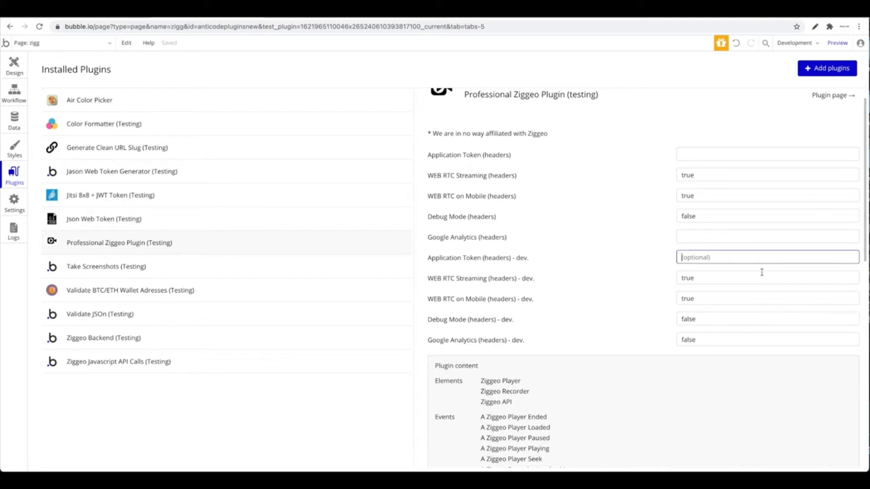
{"action": "key", "text": "super+v"}
{"action": "left_click", "coordinate": [660, 278]}
Open the zigg page's design view, search the available elements for "zigg", and clear the search.
{"action": "left_click", "coordinate": [23, 70]}
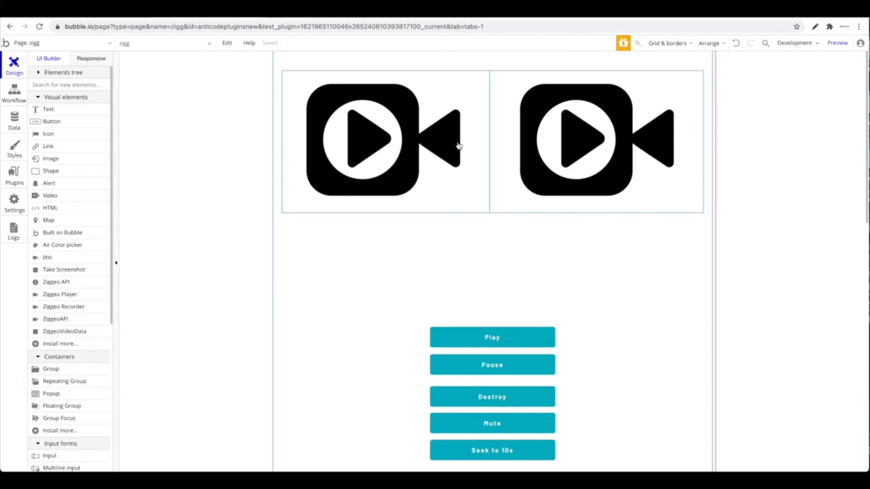
{"action": "key", "text": "F2"}
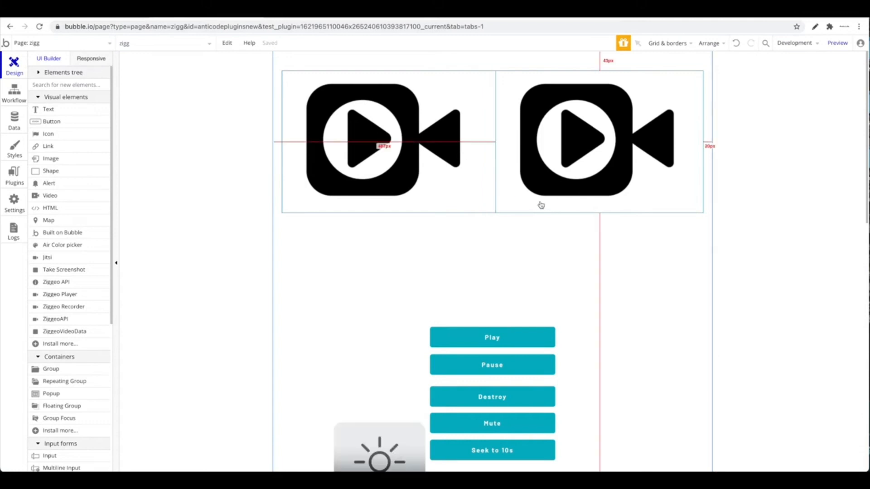
{"action": "left_click", "coordinate": [68, 85]}
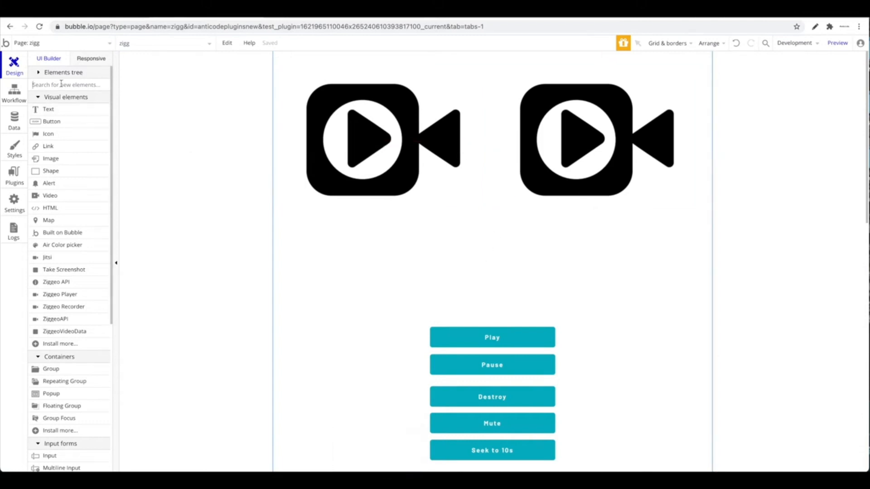
{"action": "type", "text": "zigg"}
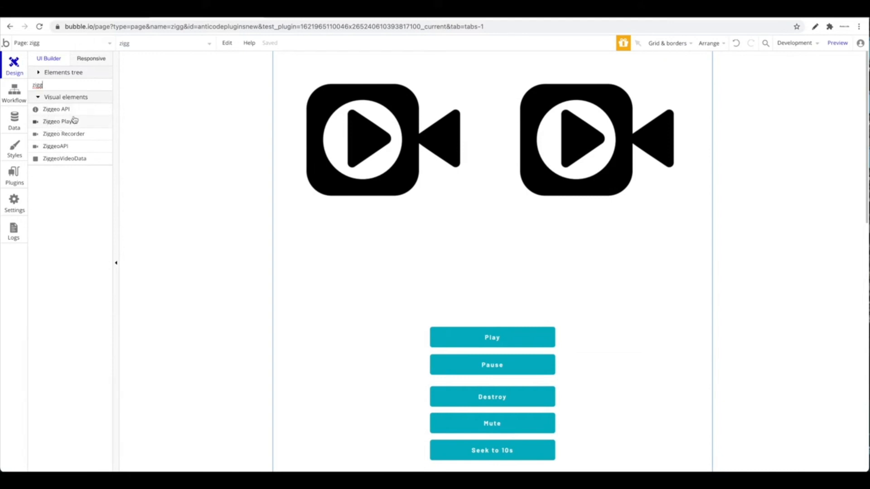
{"action": "key", "text": "BackSpace"}
{"action": "key", "text": "BackSpace"}
{"action": "key", "text": "BackSpace"}
{"action": "key", "text": "BackSpace"}
Open the properties of ZiggeoPlayer A and look through its full list of appearance settings.
{"action": "left_click", "coordinate": [296, 120]}
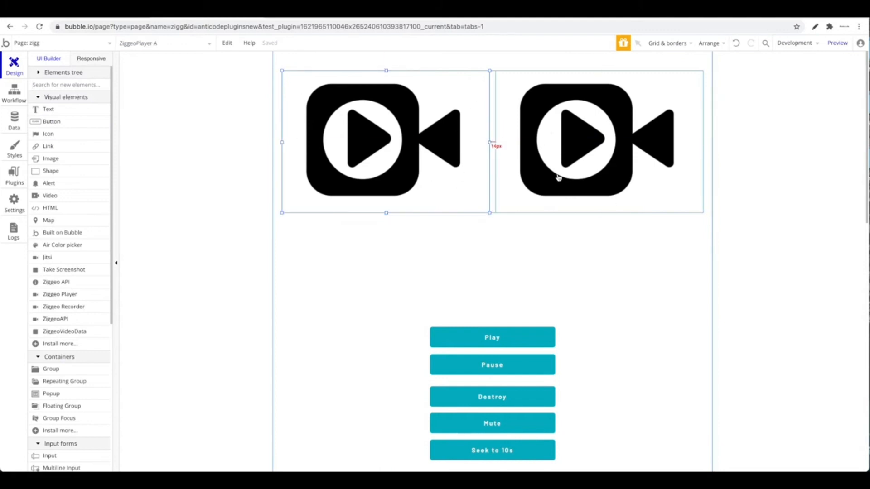
{"action": "double_click", "coordinate": [375, 131]}
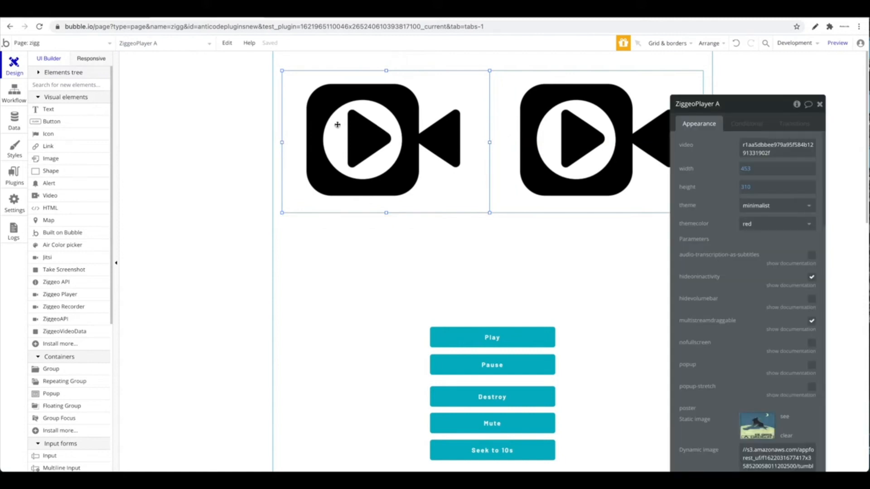
{"action": "scroll", "coordinate": [692, 160], "scroll_direction": "down", "scroll_amount": 10}
{"action": "scroll", "coordinate": [694, 163], "scroll_direction": "up", "scroll_amount": 10}
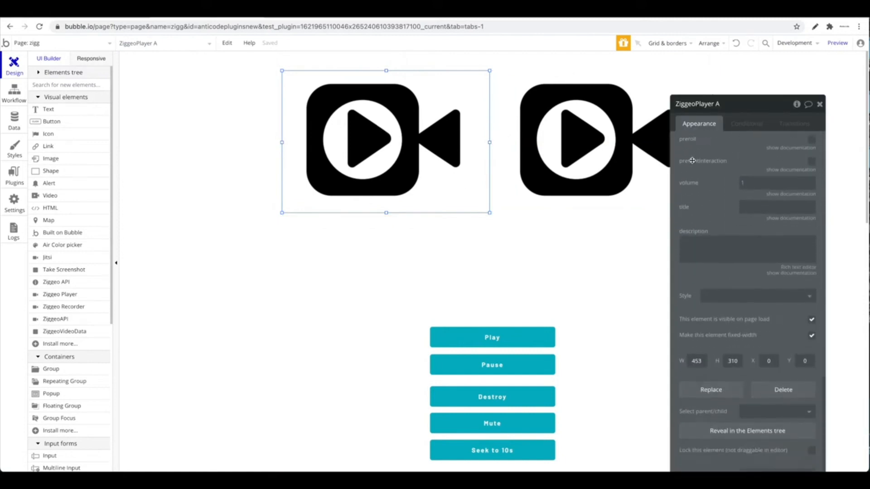
{"action": "scroll", "coordinate": [742, 183], "scroll_direction": "down", "scroll_amount": 8}
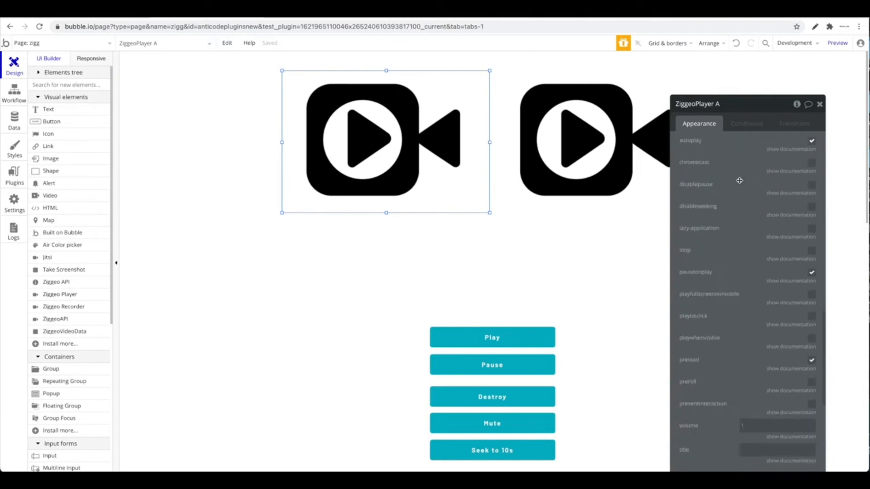
{"action": "scroll", "coordinate": [739, 181], "scroll_direction": "up", "scroll_amount": 7}
{"action": "scroll", "coordinate": [738, 180], "scroll_direction": "up", "scroll_amount": 2}
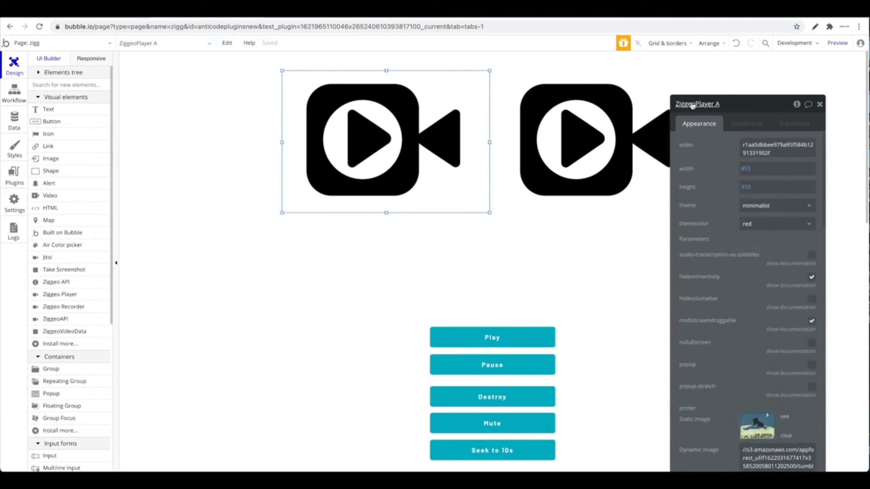
{"action": "left_click", "coordinate": [739, 144]}
{"action": "left_click", "coordinate": [737, 144]}
{"action": "left_click_drag", "start_coordinate": [730, 111], "coordinate": [697, 97]}
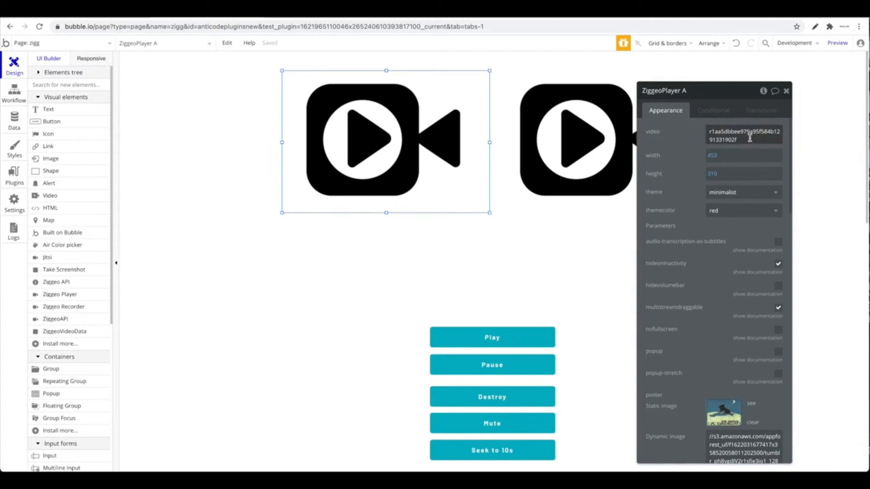
Examine the video token field of ZiggeoPlayer A and its available editing options.
{"action": "left_click", "coordinate": [749, 138]}
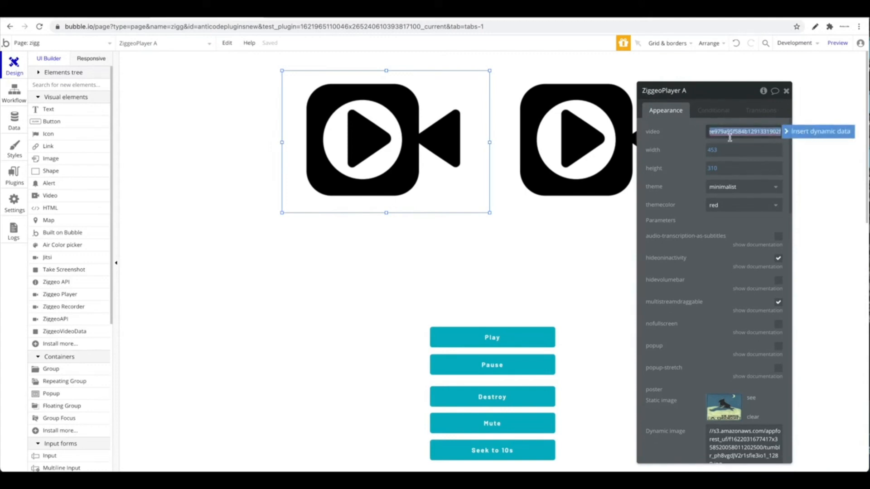
{"action": "right_click", "coordinate": [731, 132]}
{"action": "right_click", "coordinate": [743, 132]}
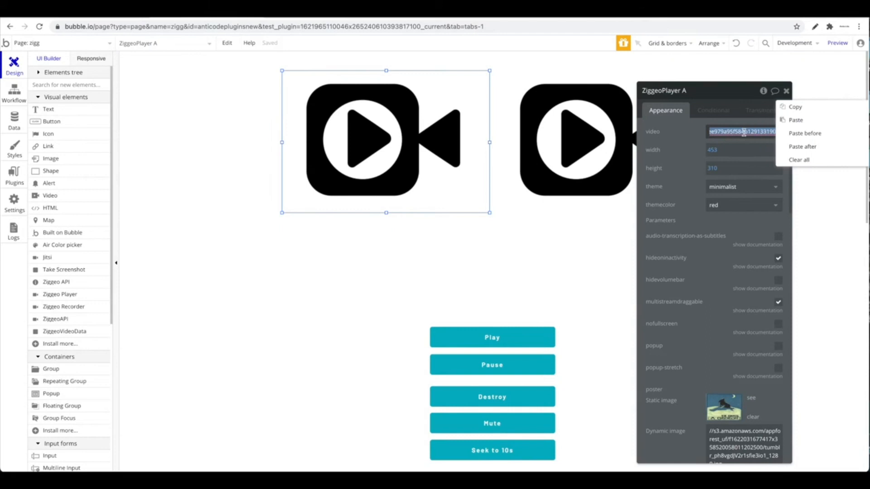
{"action": "left_click", "coordinate": [752, 133]}
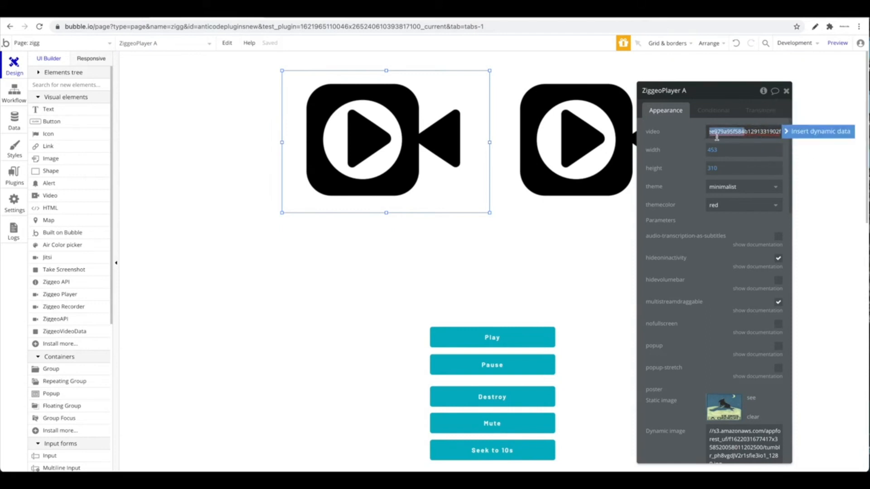
{"action": "left_click", "coordinate": [719, 140]}
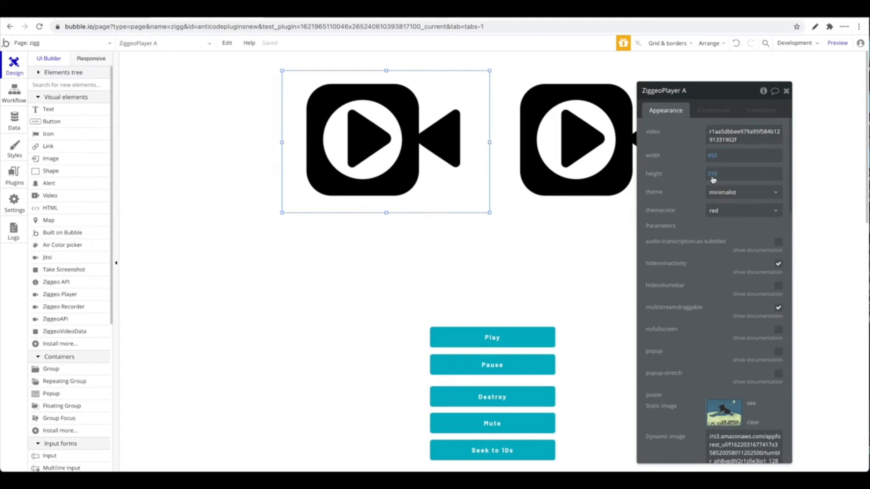
Compare ZiggeoPlayer A's element W and H dimensions with its player width and height settings.
{"action": "scroll", "coordinate": [713, 179], "scroll_direction": "down", "scroll_amount": 10}
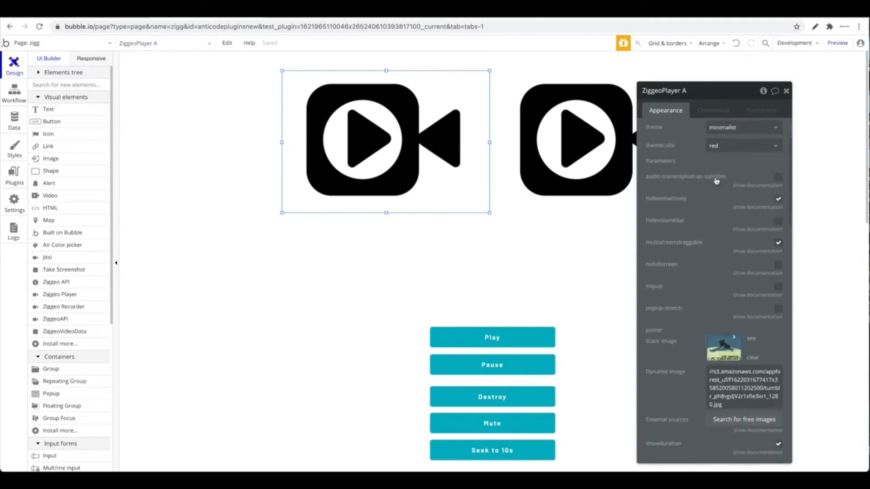
{"action": "double_click", "coordinate": [700, 337]}
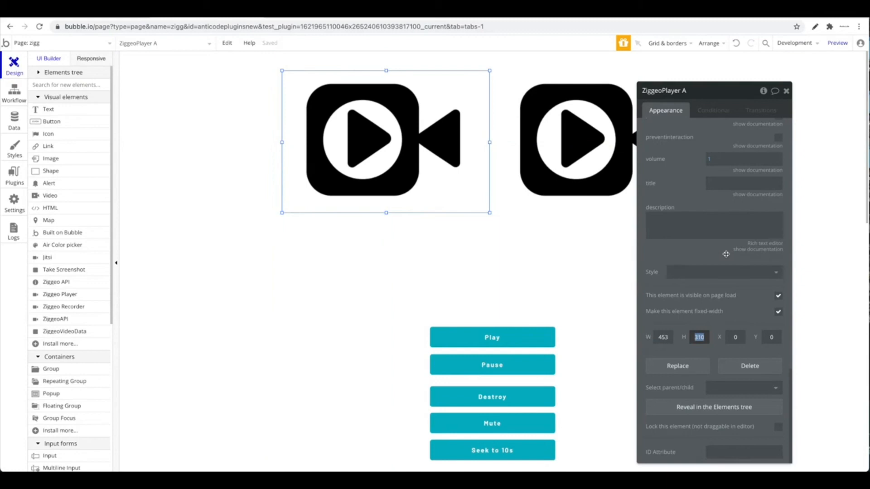
{"action": "scroll", "coordinate": [705, 248], "scroll_direction": "up", "scroll_amount": 2}
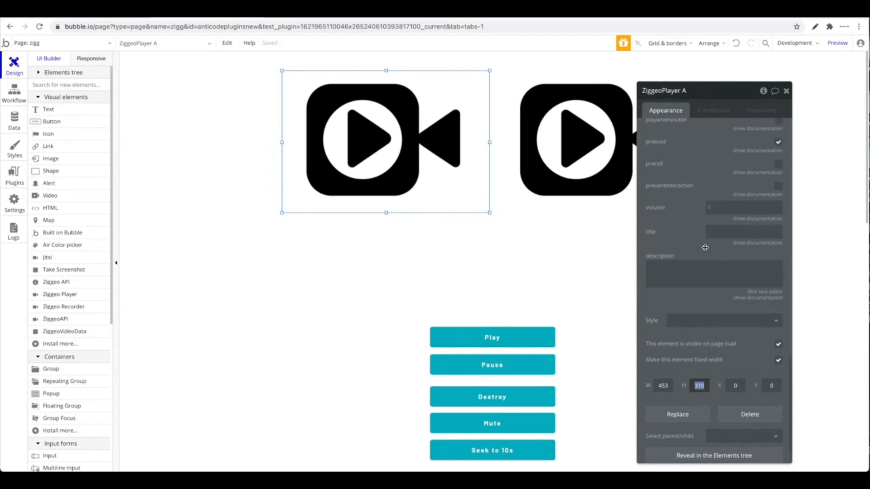
{"action": "scroll", "coordinate": [705, 248], "scroll_direction": "down", "scroll_amount": 2}
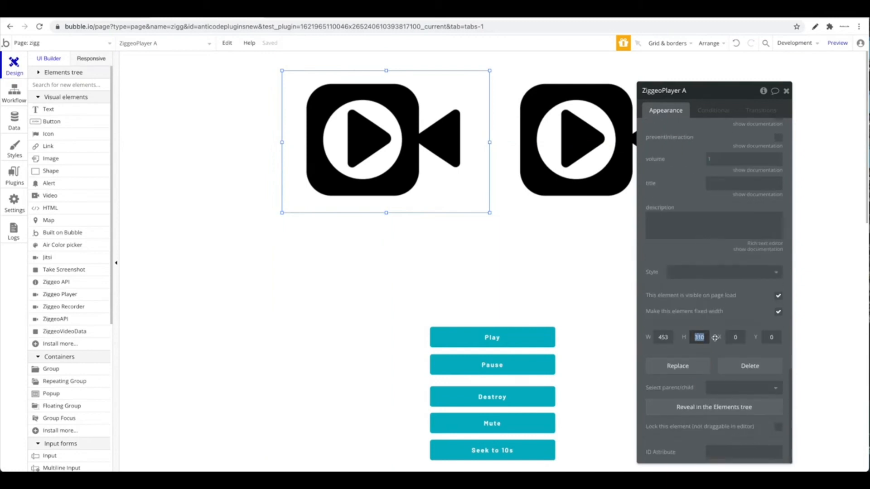
{"action": "scroll", "coordinate": [715, 339], "scroll_direction": "up", "scroll_amount": 10}
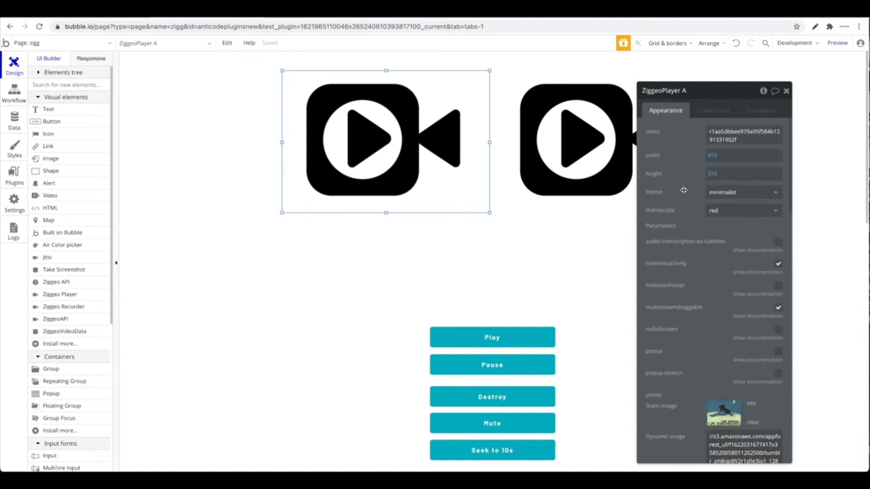
Review the theme and themecolor options of ZiggeoPlayer A, along with the first display parameters.
{"action": "left_click", "coordinate": [735, 192]}
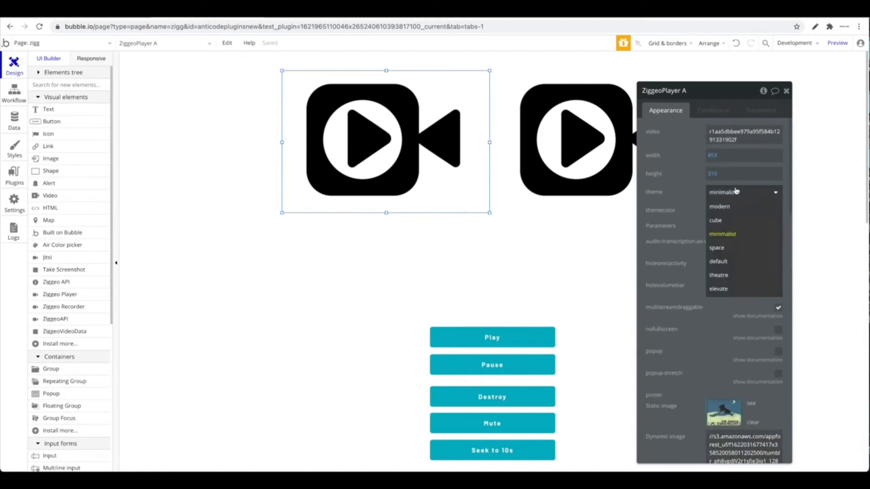
{"action": "left_click", "coordinate": [683, 174]}
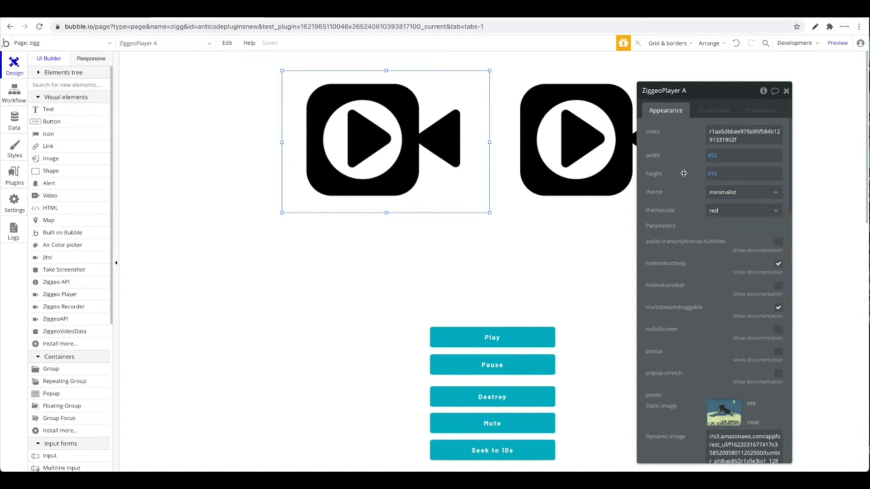
{"action": "left_click", "coordinate": [728, 211]}
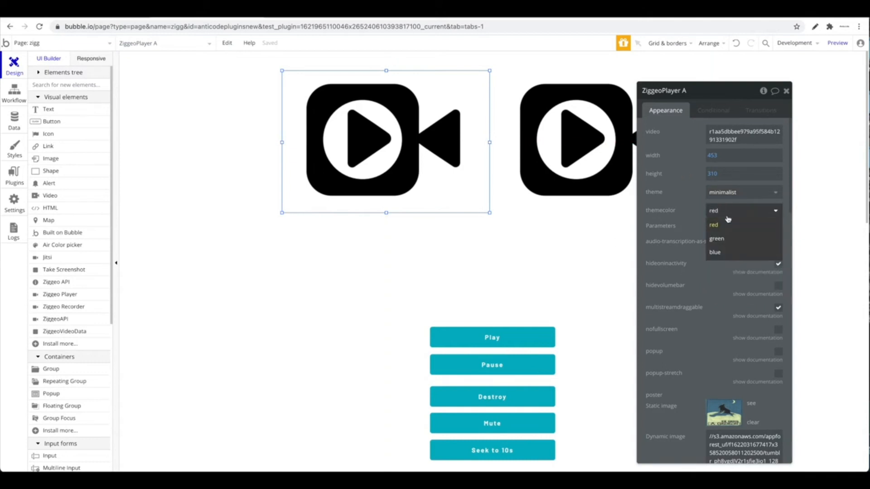
{"action": "left_click", "coordinate": [682, 207]}
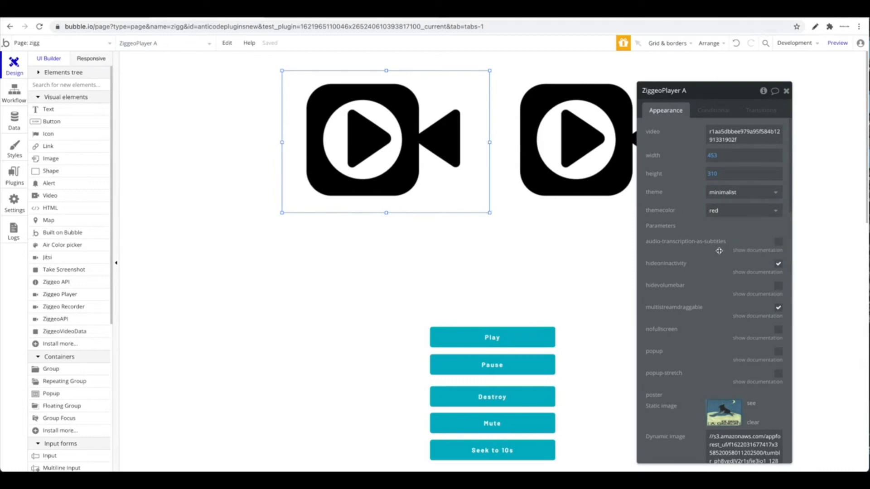
{"action": "scroll", "coordinate": [709, 259], "scroll_direction": "down", "scroll_amount": 5}
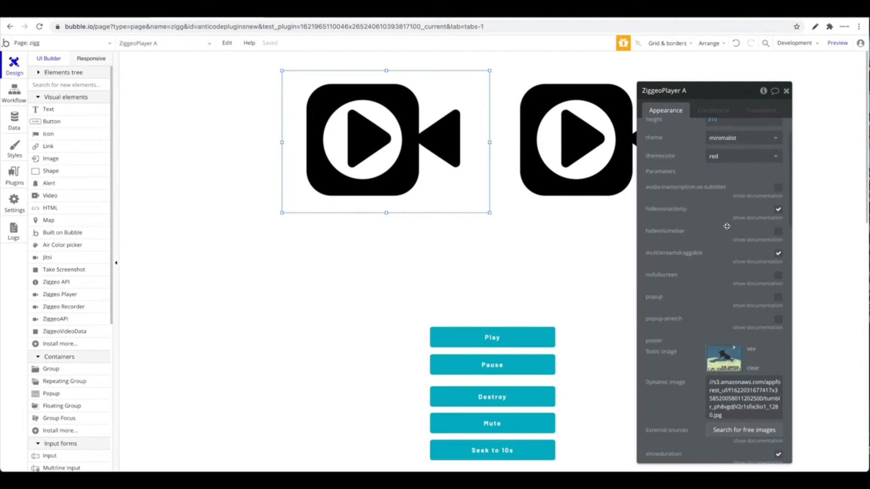
Examine the display, poster, stretch, stream and playback parameters of ZiggeoPlayer A.
{"action": "scroll", "coordinate": [688, 222], "scroll_direction": "down", "scroll_amount": 10}
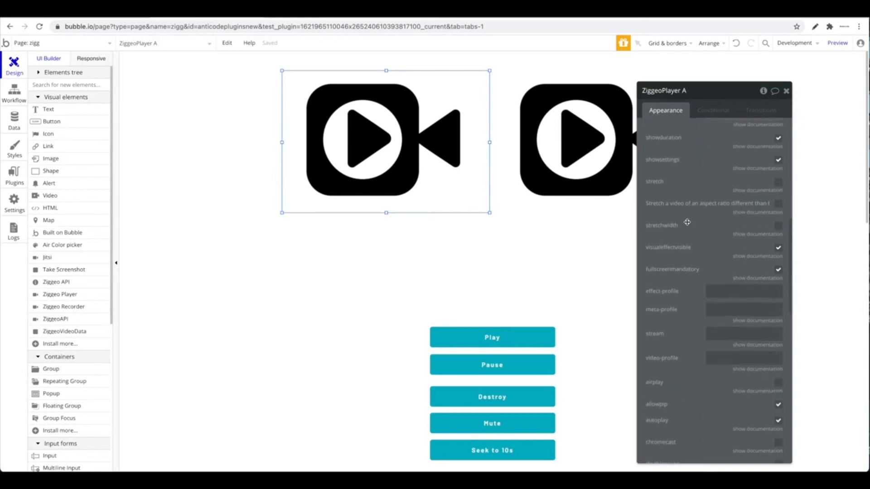
{"action": "scroll", "coordinate": [687, 222], "scroll_direction": "down", "scroll_amount": 5}
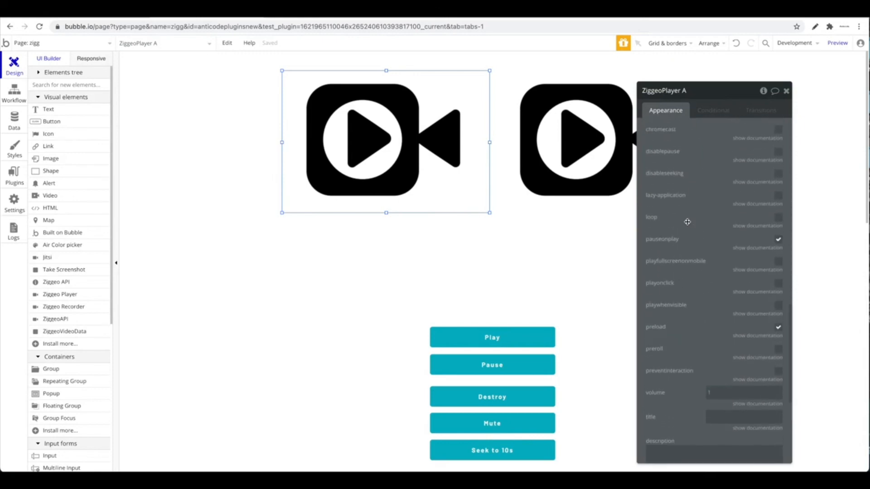
{"action": "scroll", "coordinate": [687, 222], "scroll_direction": "down", "scroll_amount": 1}
{"action": "scroll", "coordinate": [688, 222], "scroll_direction": "up", "scroll_amount": 10}
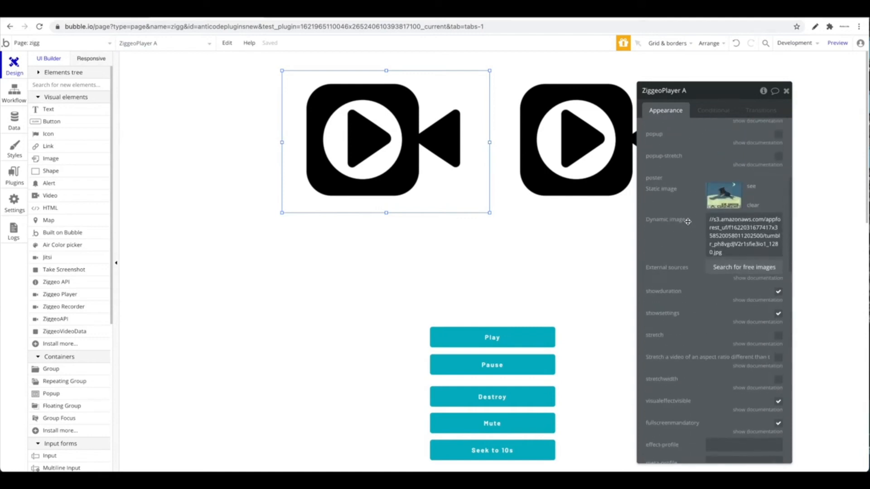
{"action": "scroll", "coordinate": [729, 319], "scroll_direction": "down", "scroll_amount": 3}
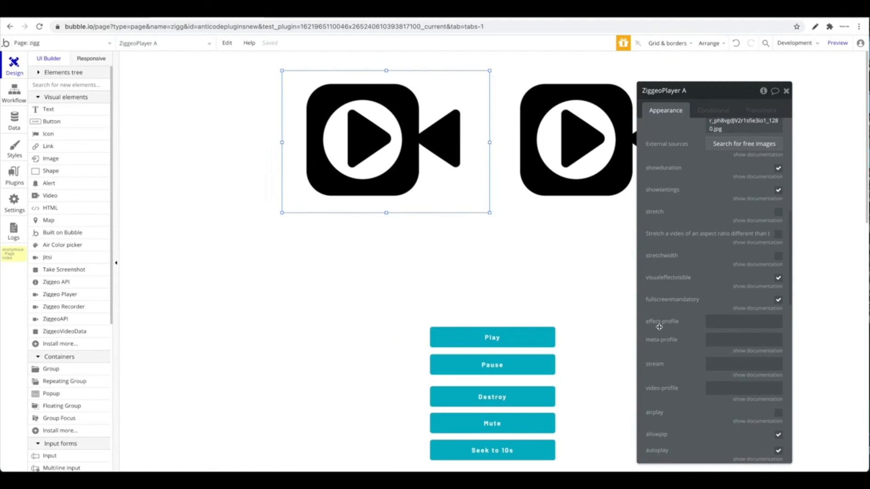
{"action": "scroll", "coordinate": [655, 336], "scroll_direction": "up", "scroll_amount": 7}
{"action": "scroll", "coordinate": [664, 341], "scroll_direction": "down", "scroll_amount": 5}
{"action": "scroll", "coordinate": [664, 341], "scroll_direction": "down", "scroll_amount": 10}
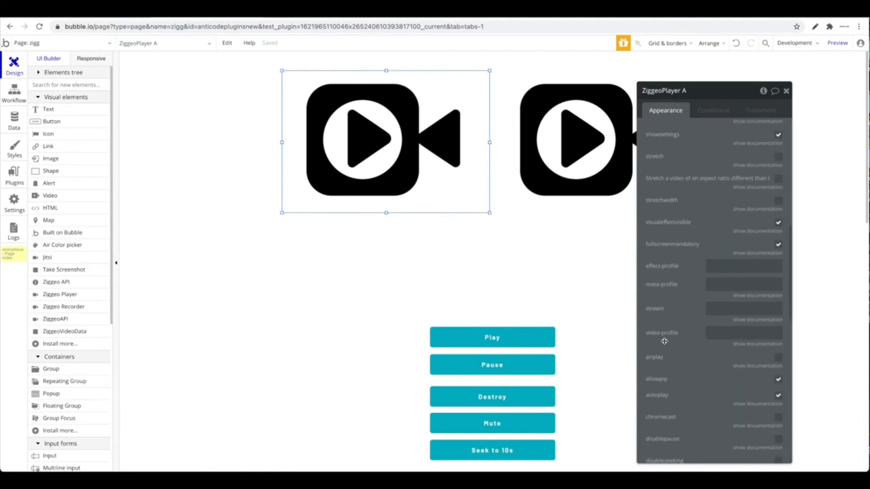
{"action": "scroll", "coordinate": [664, 341], "scroll_direction": "up", "scroll_amount": 20}
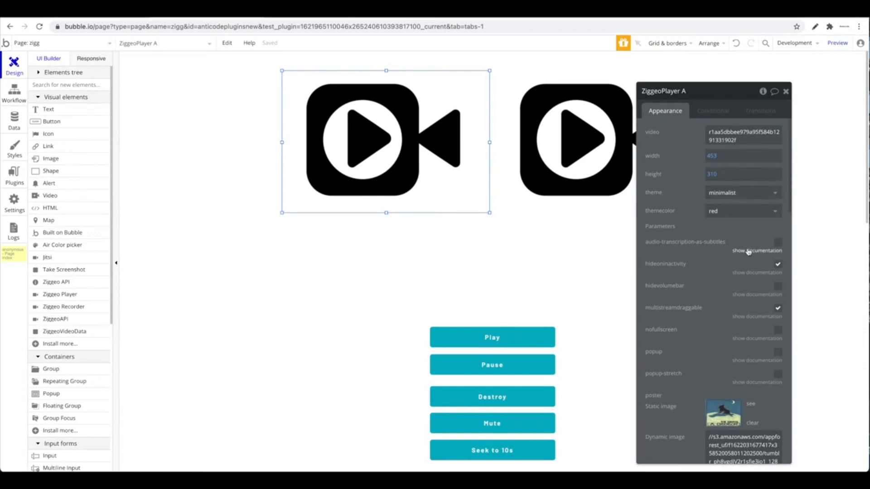
Read the documentation of ZiggeoPlayer A's audio-transcription-as-subtitles and nofullscreen parameters.
{"action": "left_click", "coordinate": [749, 251]}
{"action": "scroll", "coordinate": [719, 264], "scroll_direction": "down", "scroll_amount": 3}
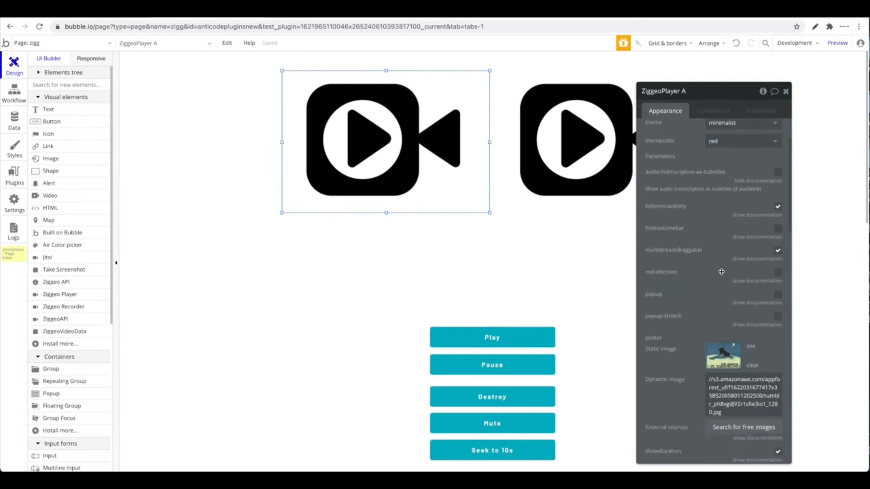
{"action": "left_click", "coordinate": [750, 280]}
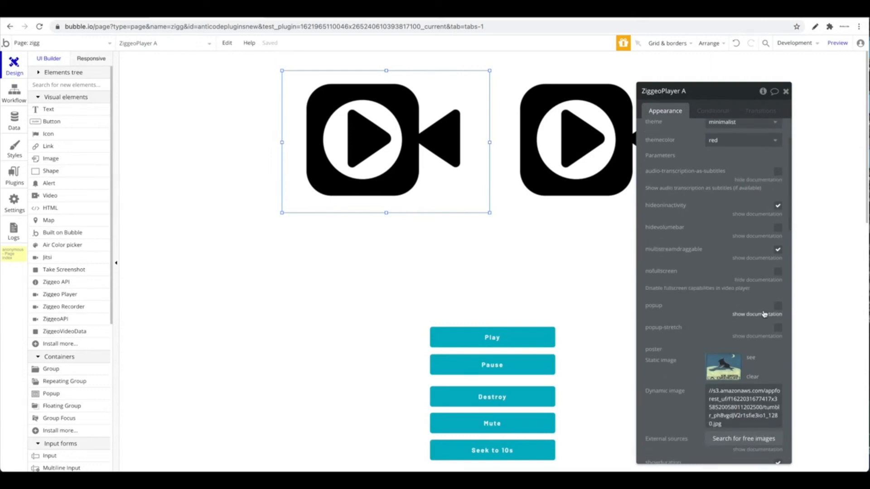
Read the documentation of ZiggeoPlayer A's stretch and stream parameters.
{"action": "scroll", "coordinate": [764, 311], "scroll_direction": "down", "scroll_amount": 8}
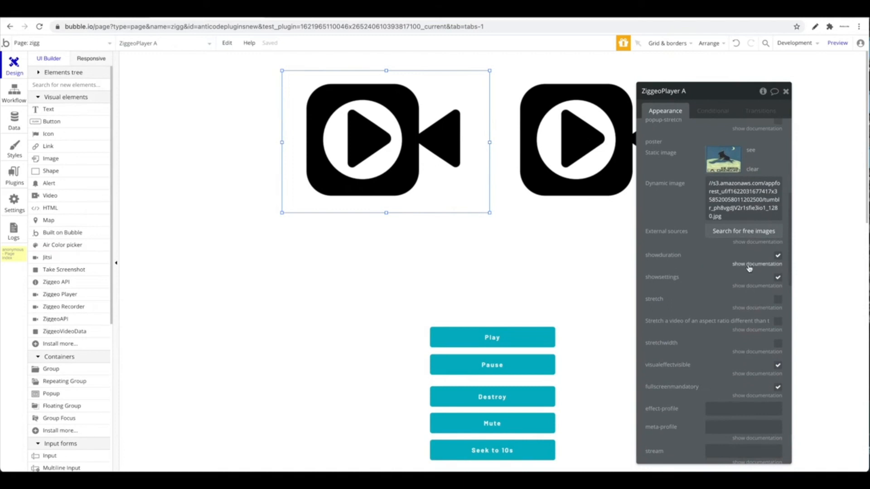
{"action": "left_click", "coordinate": [757, 308]}
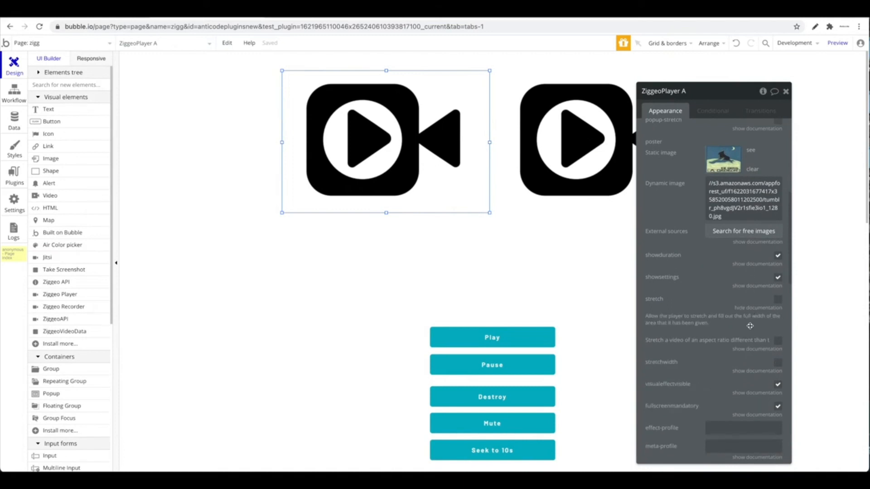
{"action": "scroll", "coordinate": [750, 326], "scroll_direction": "down", "scroll_amount": 3}
{"action": "scroll", "coordinate": [753, 317], "scroll_direction": "down", "scroll_amount": 3}
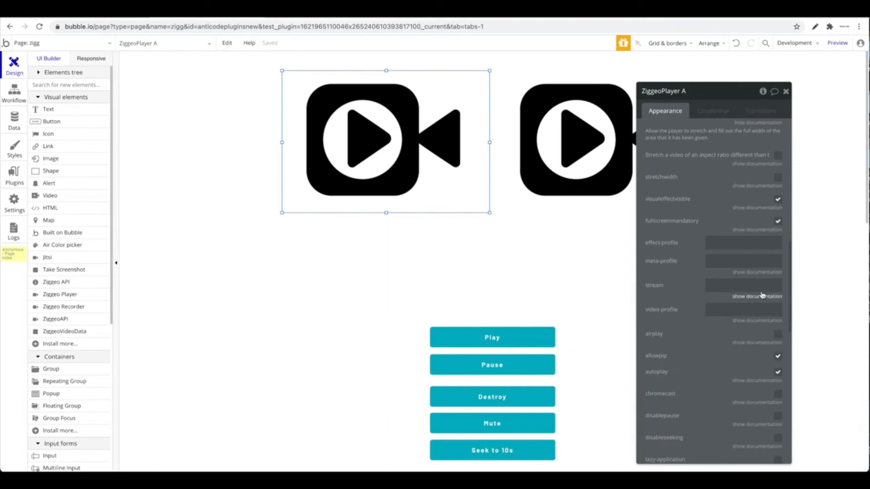
{"action": "left_click", "coordinate": [759, 297]}
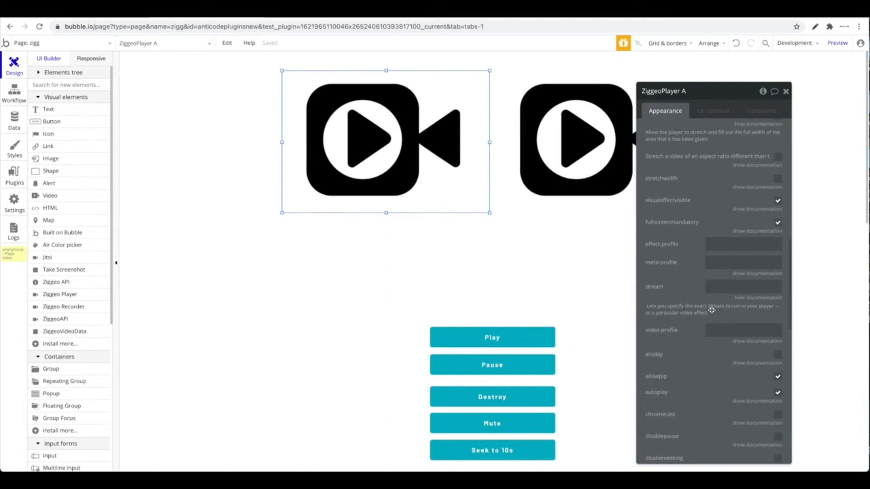
Read the documentation of ZiggeoPlayer A's disablepause parameter and enable that option.
{"action": "scroll", "coordinate": [761, 309], "scroll_direction": "down", "scroll_amount": 3}
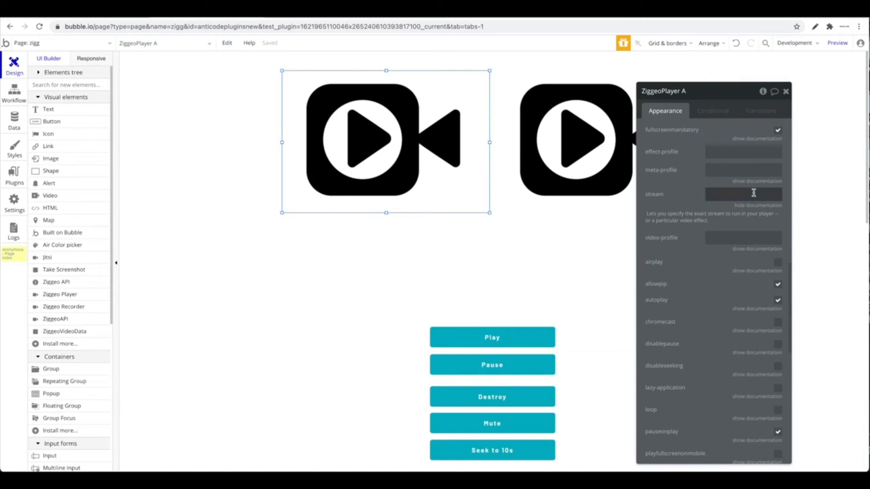
{"action": "scroll", "coordinate": [753, 193], "scroll_direction": "down", "scroll_amount": 2}
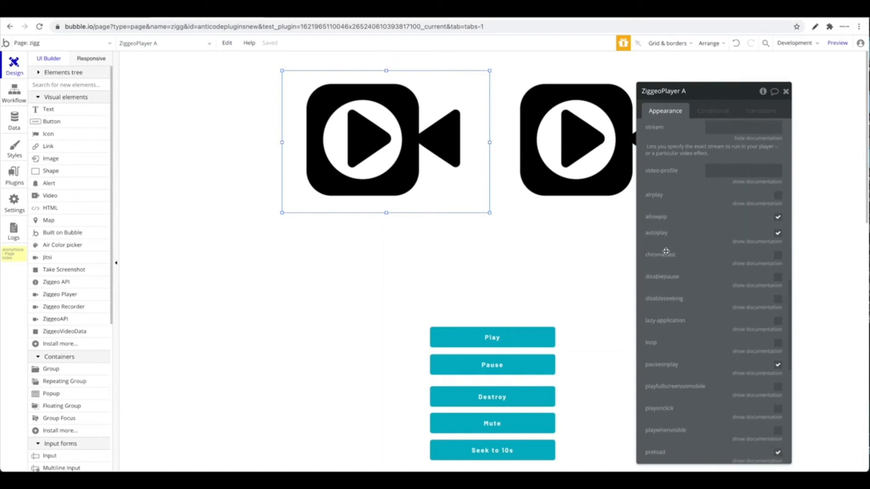
{"action": "left_click", "coordinate": [742, 283]}
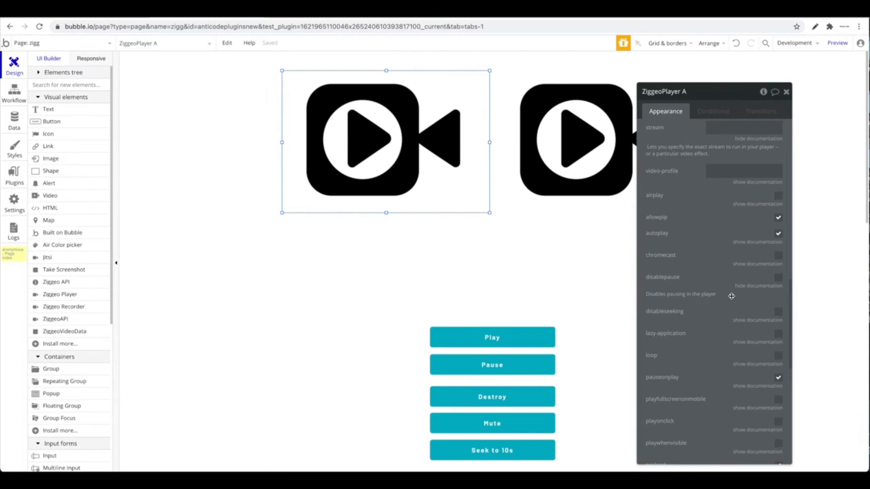
{"action": "left_click", "coordinate": [779, 278]}
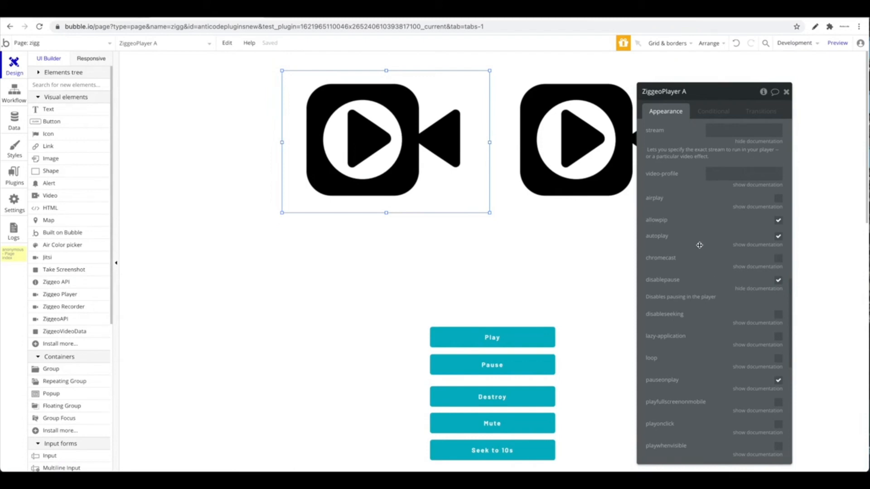
Compare the theme and themecolor settings of ZiggeoPlayer A with those of ZiggeoPlayer B.
{"action": "scroll", "coordinate": [722, 221], "scroll_direction": "down", "scroll_amount": 5}
{"action": "scroll", "coordinate": [722, 221], "scroll_direction": "up", "scroll_amount": 10}
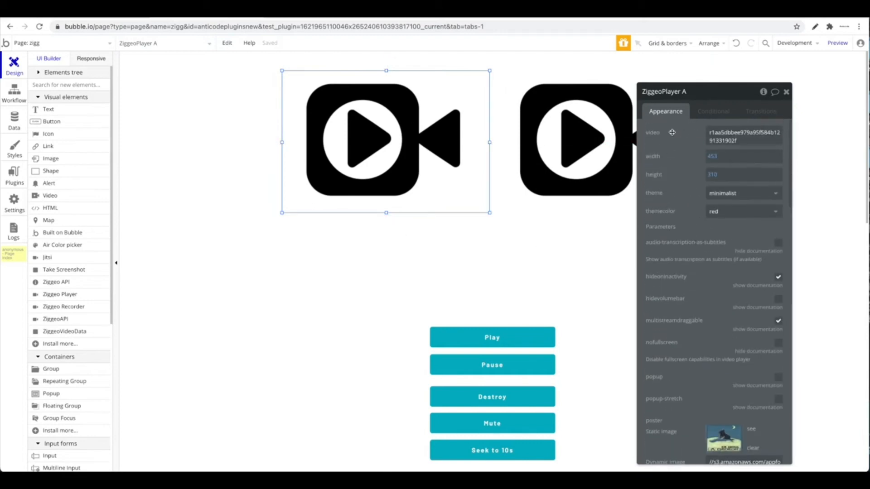
{"action": "left_click", "coordinate": [611, 143]}
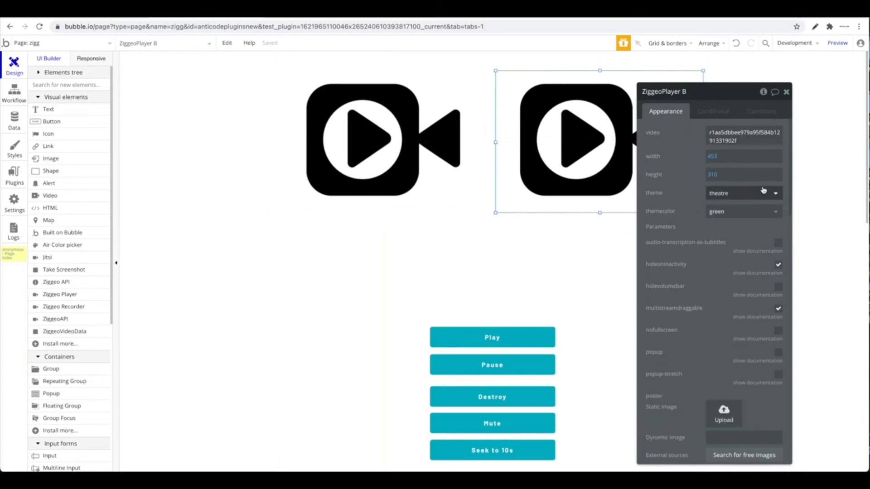
{"action": "left_click", "coordinate": [322, 128]}
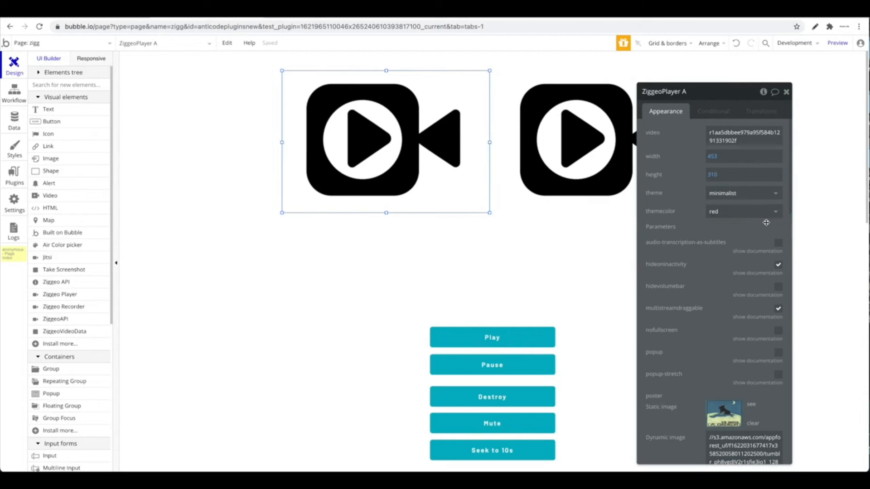
{"action": "scroll", "coordinate": [766, 224], "scroll_direction": "down", "scroll_amount": 1}
{"action": "scroll", "coordinate": [766, 224], "scroll_direction": "up", "scroll_amount": 1}
Preview the page and test playing and pausing the green-themed player, checking the alert message for each action.
{"action": "left_click", "coordinate": [837, 43]}
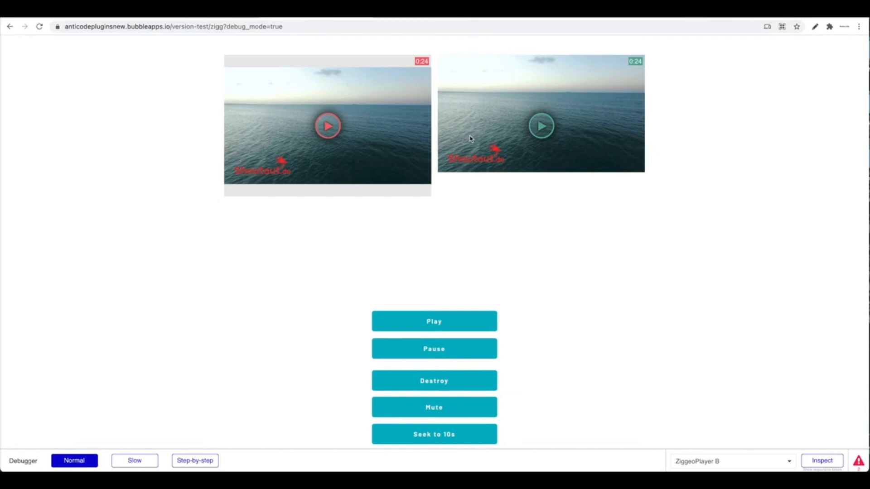
{"action": "left_click", "coordinate": [547, 129]}
{"action": "left_click_drag", "start_coordinate": [416, 49], "coordinate": [487, 51]}
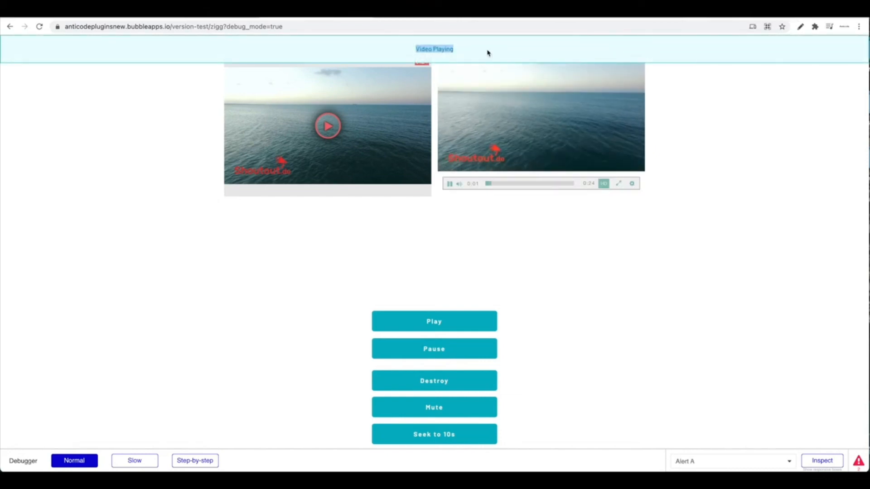
{"action": "left_click", "coordinate": [450, 183]}
{"action": "left_click_drag", "start_coordinate": [416, 49], "coordinate": [506, 54]}
{"action": "left_click", "coordinate": [621, 234]}
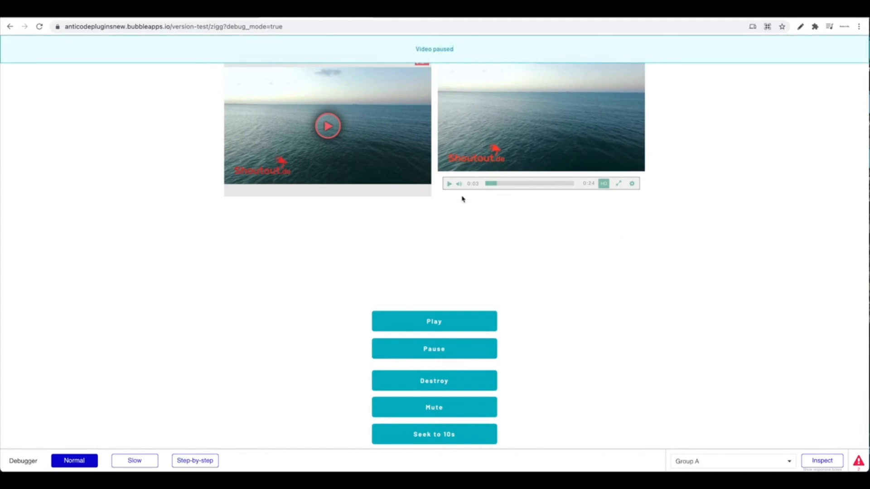
Back in the Bubble editor, review the Ziggeo Recorder and Ziggeo Player element events available for a new workflow.
{"action": "left_click", "coordinate": [237, 16]}
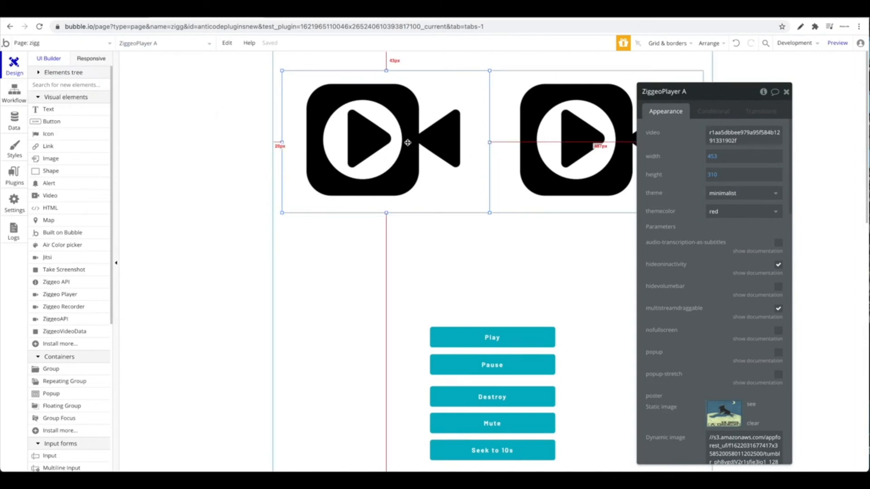
{"action": "left_click", "coordinate": [25, 100]}
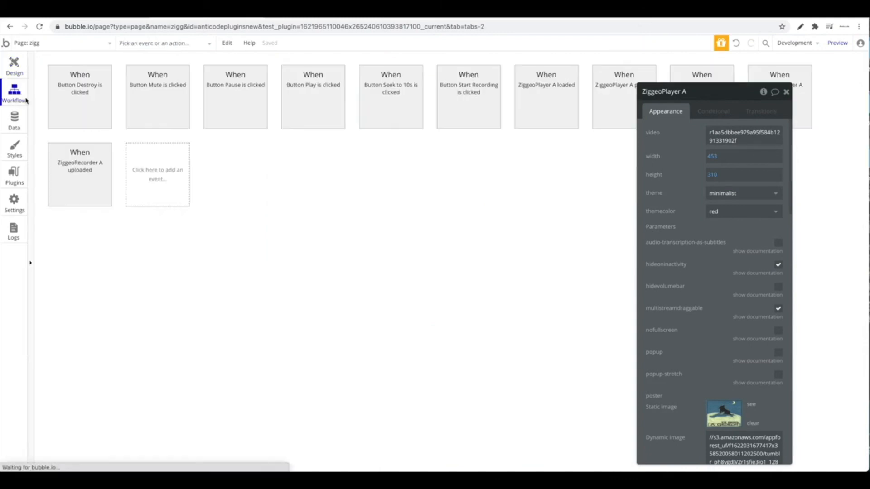
{"action": "left_click", "coordinate": [177, 179]}
{"action": "mouse_move", "coordinate": [165, 242]}
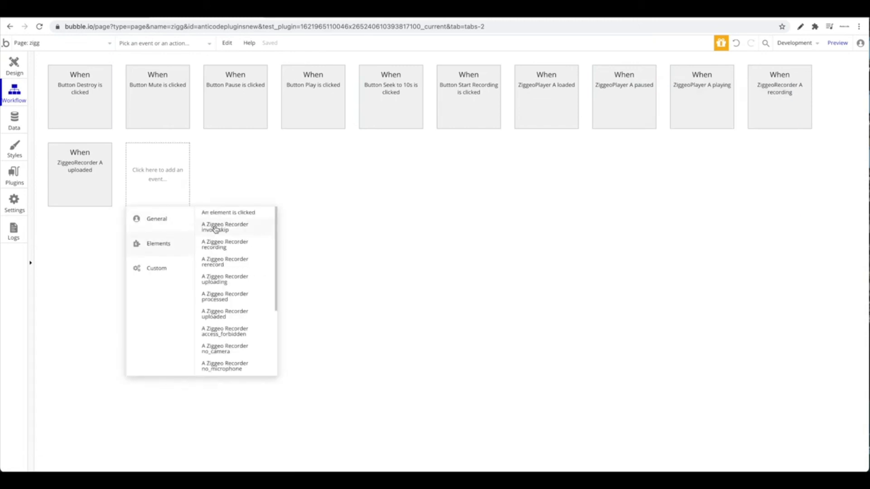
{"action": "scroll", "coordinate": [263, 343], "scroll_direction": "down", "scroll_amount": 5}
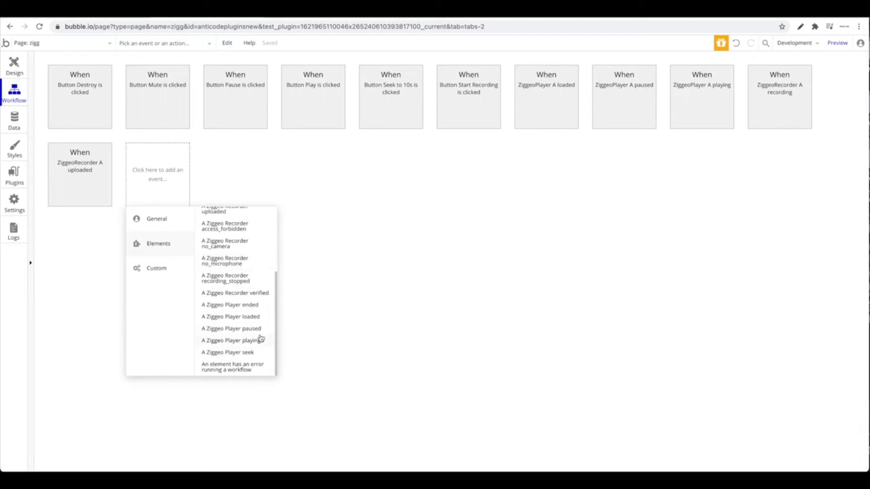
{"action": "left_click", "coordinate": [566, 343]}
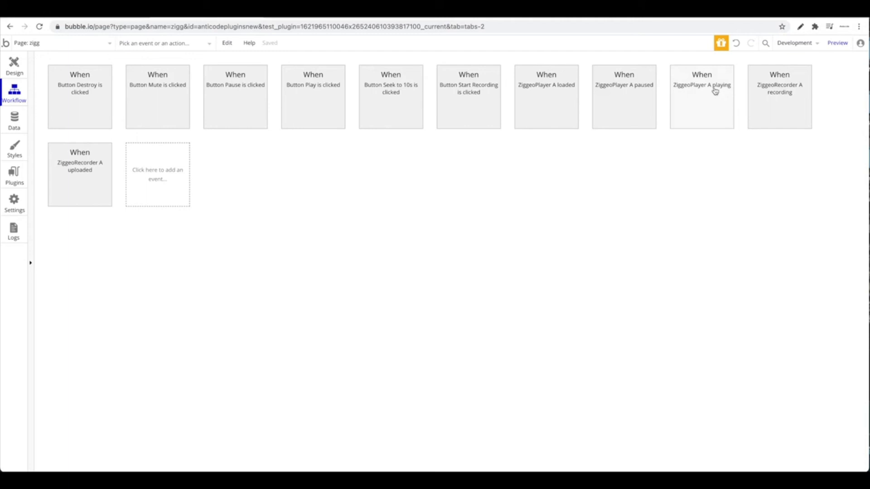
Inspect the ZiggeoPlayer A paused workflow and the message text of its Show message in Alert A action.
{"action": "left_click", "coordinate": [649, 88]}
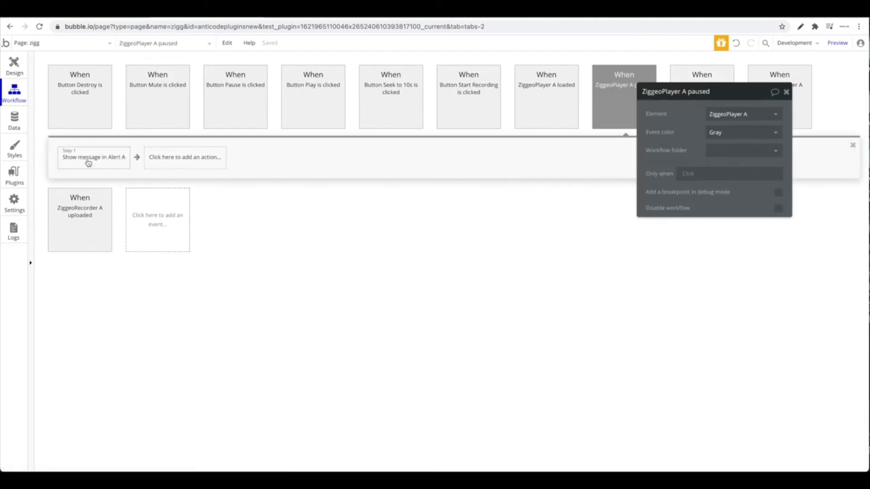
{"action": "left_click", "coordinate": [87, 162]}
{"action": "left_click", "coordinate": [656, 212]}
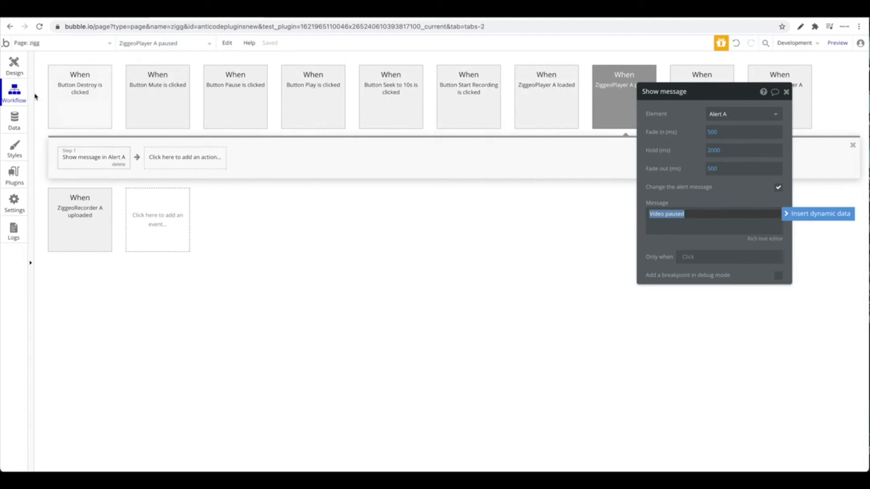
Return to the page design and look over the Play, Pause, Destroy, Mute and Seek to 10s control buttons.
{"action": "left_click", "coordinate": [15, 66]}
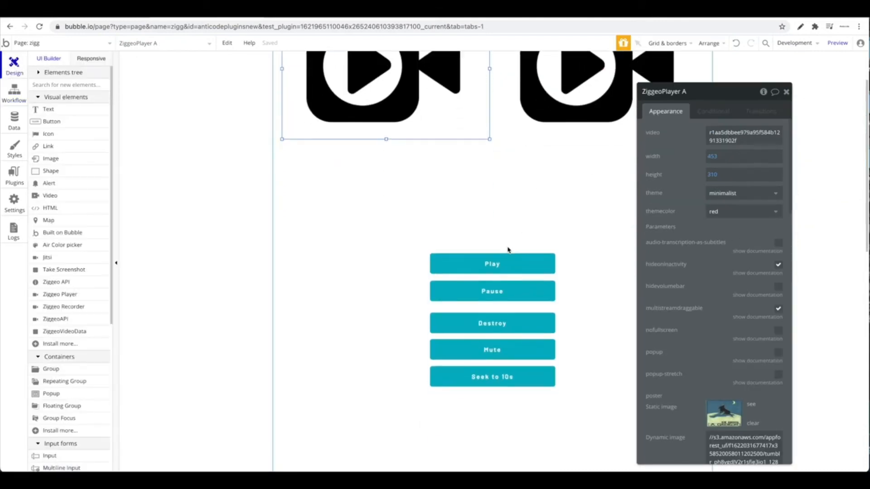
{"action": "scroll", "coordinate": [509, 250], "scroll_direction": "up", "scroll_amount": 2}
{"action": "scroll", "coordinate": [534, 274], "scroll_direction": "down", "scroll_amount": 3}
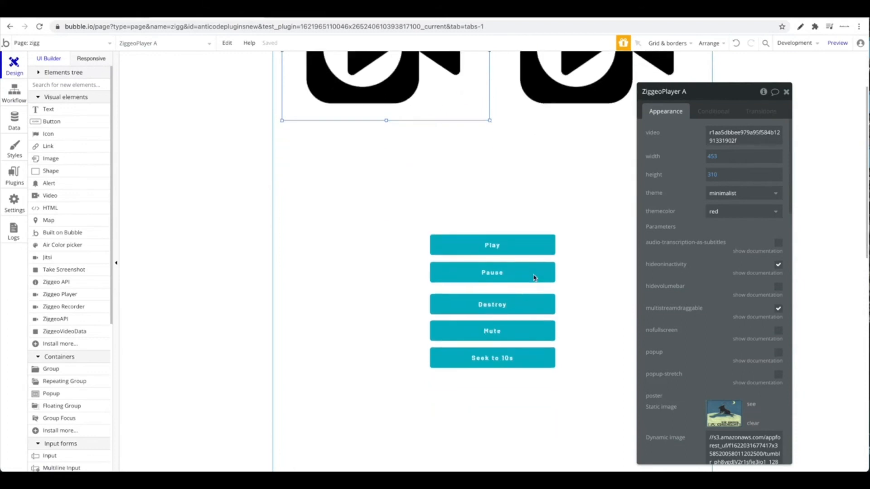
{"action": "scroll", "coordinate": [456, 224], "scroll_direction": "up", "scroll_amount": 3}
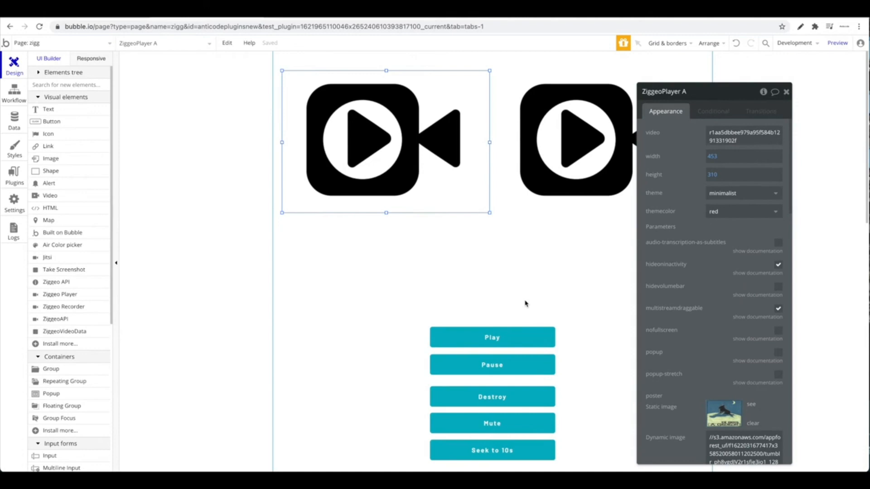
{"action": "scroll", "coordinate": [526, 303], "scroll_direction": "down", "scroll_amount": 3}
In the page preview, test the Play and Seek to 10s buttons on the red-themed player.
{"action": "left_click", "coordinate": [503, 244]}
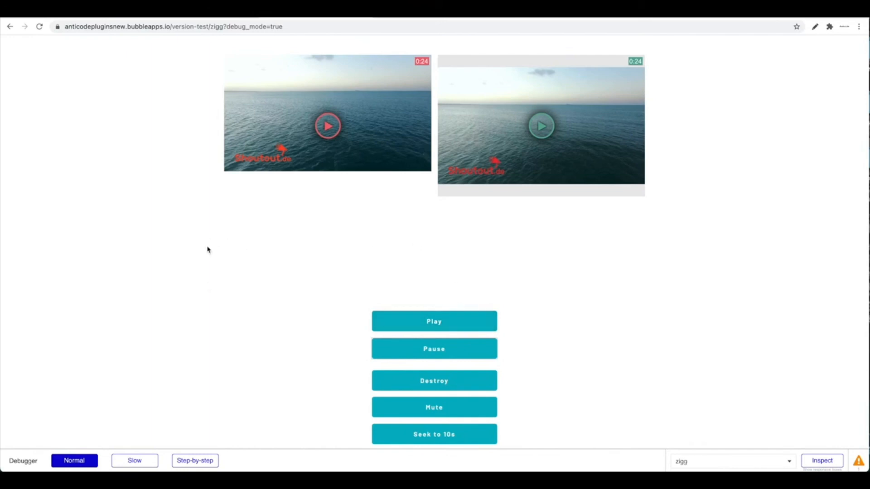
{"action": "left_click", "coordinate": [451, 323]}
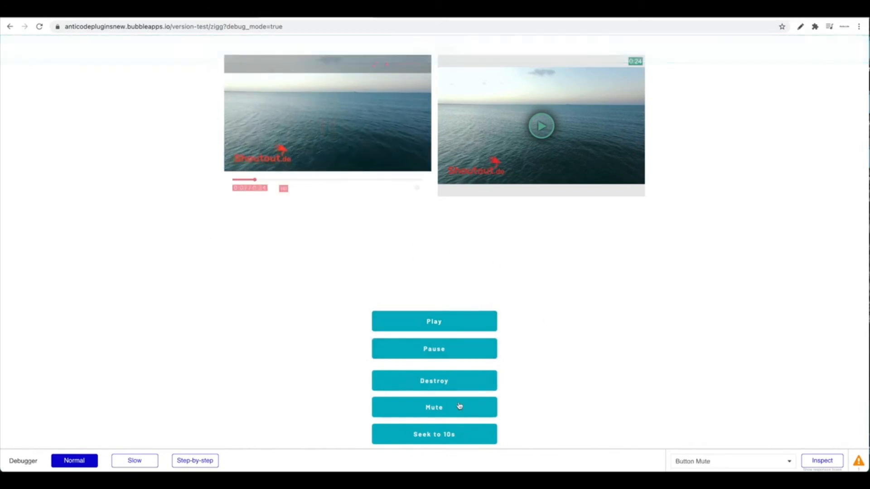
{"action": "left_click", "coordinate": [445, 439]}
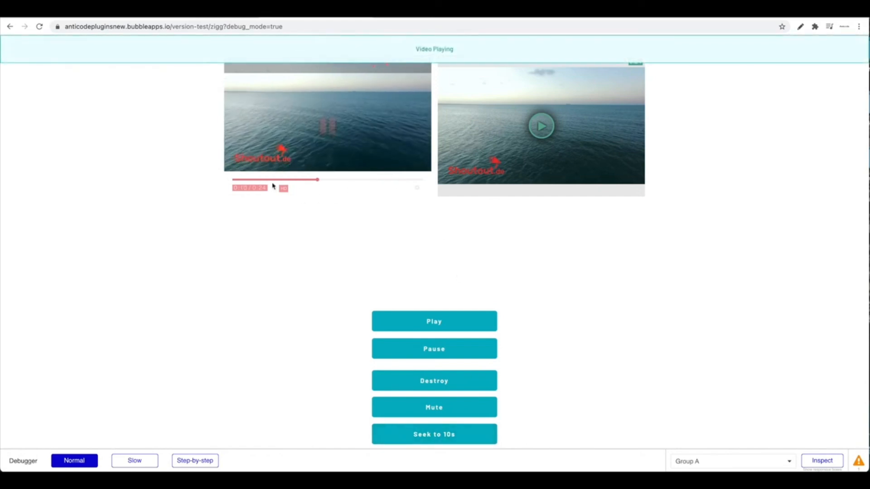
Try the Destroy button in the preview, then in the editor inspect the Play button's workflow and the element actions available.
{"action": "left_click", "coordinate": [447, 391]}
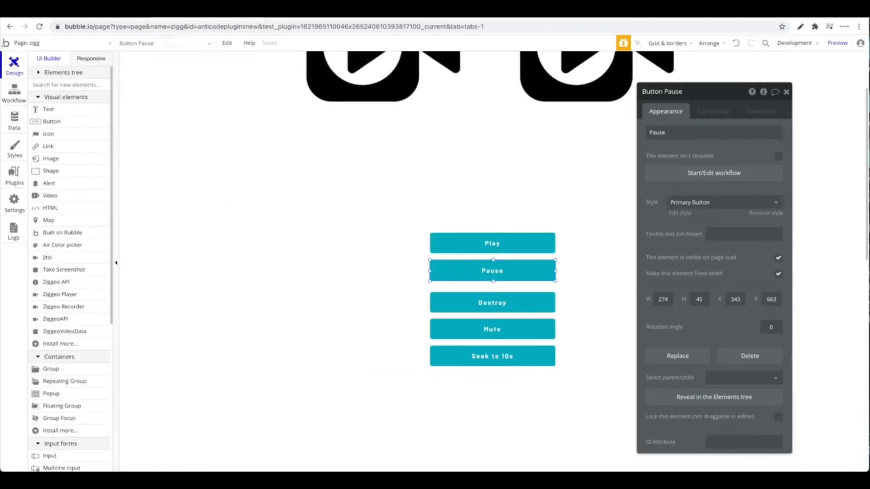
{"action": "scroll", "coordinate": [606, 331], "scroll_direction": "down", "scroll_amount": 2}
{"action": "left_click", "coordinate": [526, 220]}
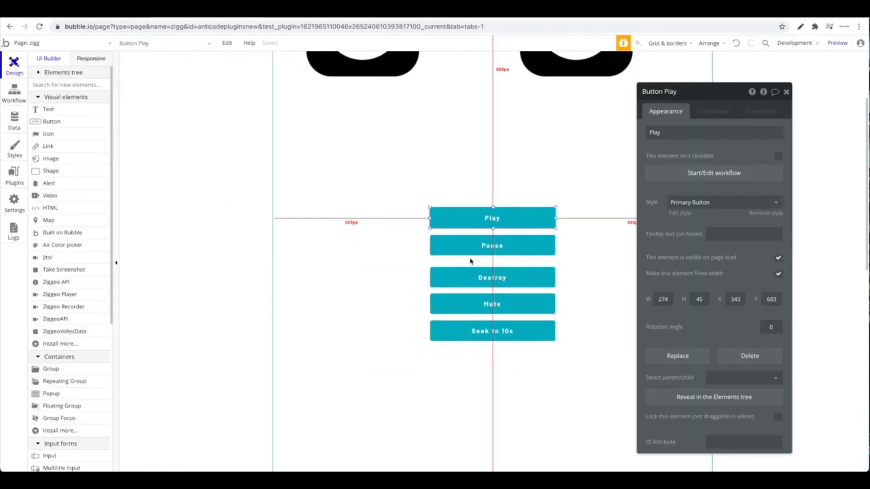
{"action": "left_click", "coordinate": [671, 173]}
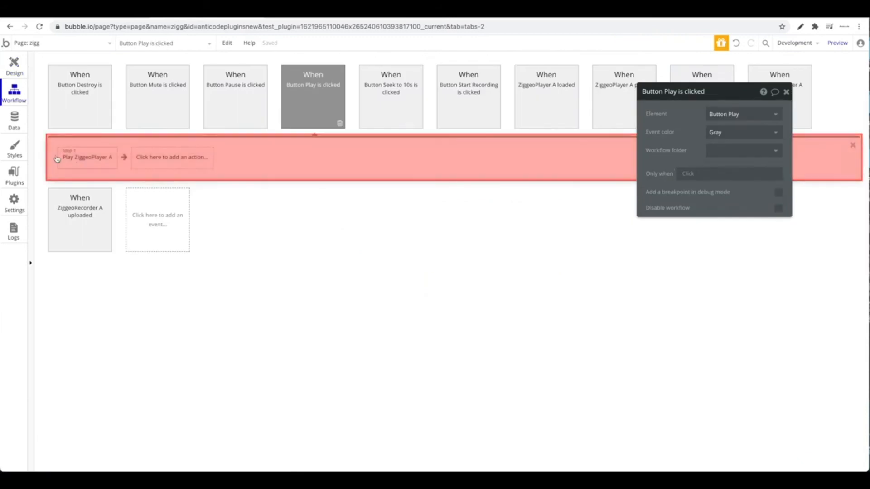
{"action": "left_click", "coordinate": [84, 157]}
{"action": "left_click", "coordinate": [149, 158]}
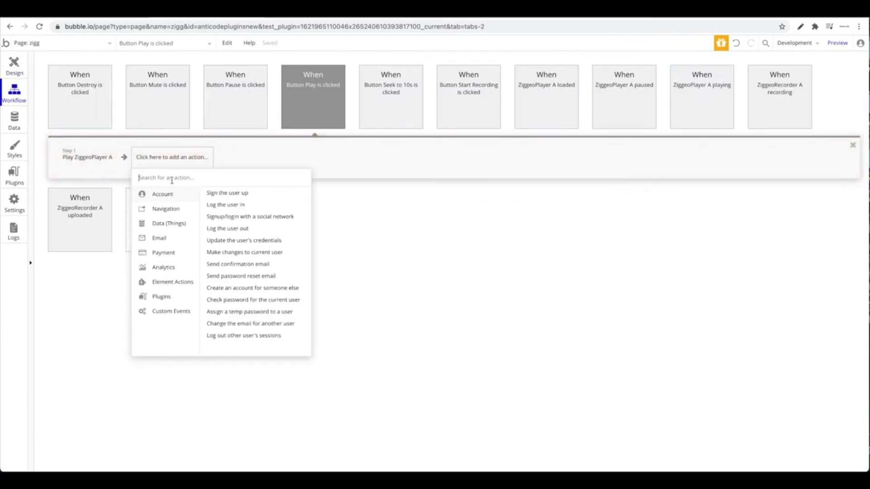
{"action": "mouse_move", "coordinate": [177, 287]}
{"action": "scroll", "coordinate": [232, 280], "scroll_direction": "down", "scroll_amount": 5}
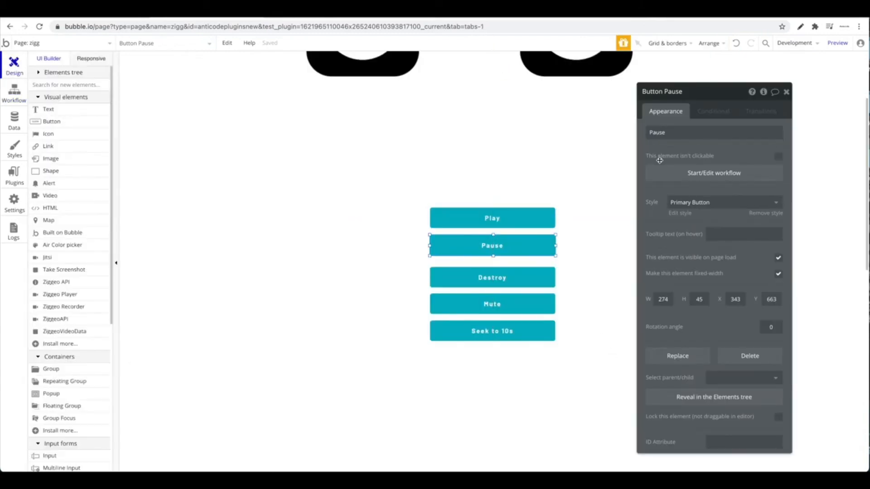
Relabel the Pause button as Fullscreen and delete the Pause Playback action from its workflow.
{"action": "left_click", "coordinate": [674, 137]}
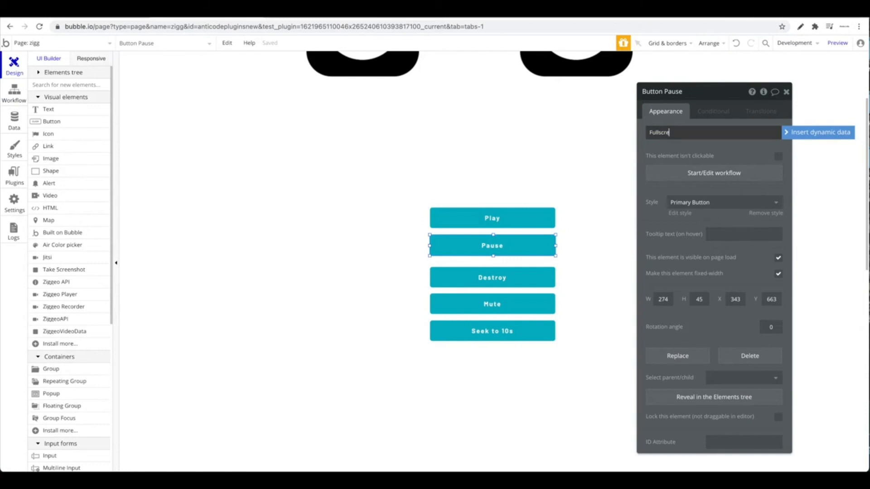
{"action": "left_click", "coordinate": [679, 174]}
{"action": "left_click", "coordinate": [97, 165]}
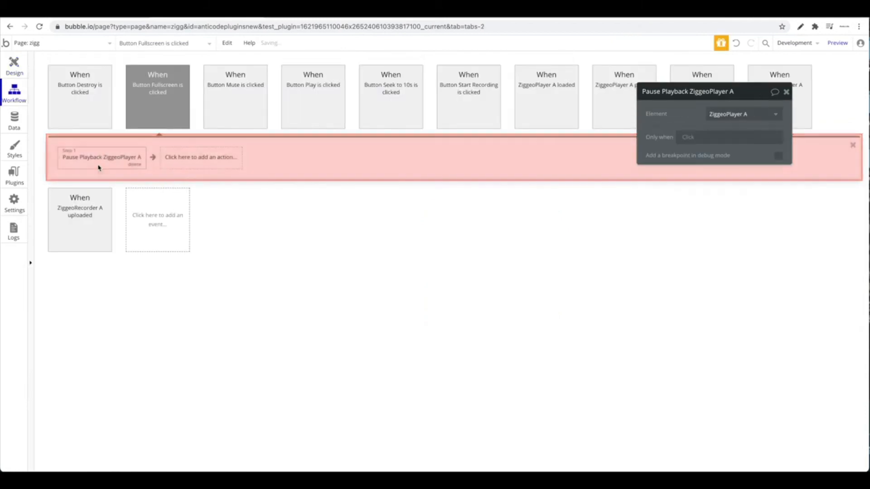
{"action": "key", "text": "Delete"}
Add a toggleFullscreen action targeting ZiggeoPlayer A to the Fullscreen button's workflow.
{"action": "left_click", "coordinate": [108, 158]}
{"action": "mouse_move", "coordinate": [111, 283]}
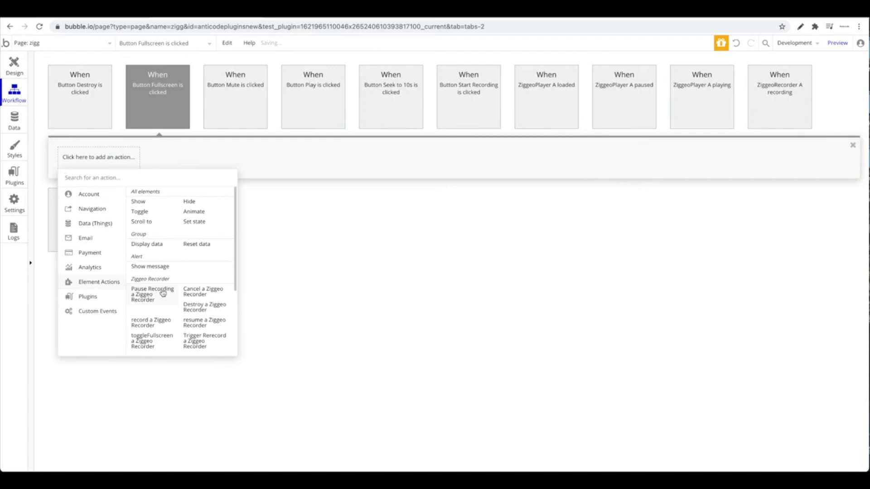
{"action": "scroll", "coordinate": [164, 293], "scroll_direction": "down", "scroll_amount": 5}
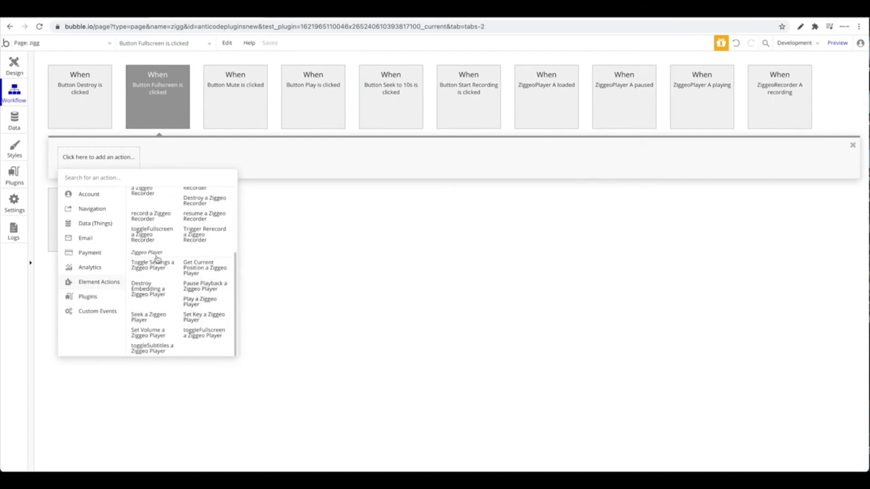
{"action": "left_click", "coordinate": [204, 333]}
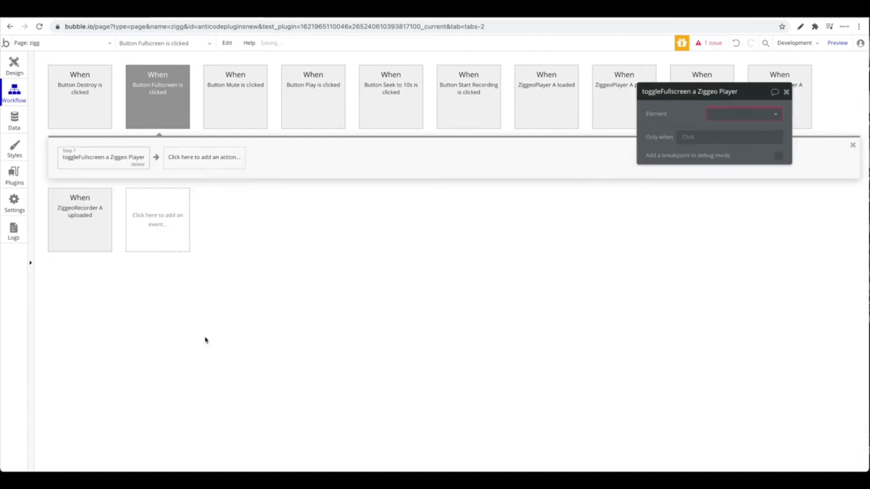
{"action": "left_click", "coordinate": [744, 113]}
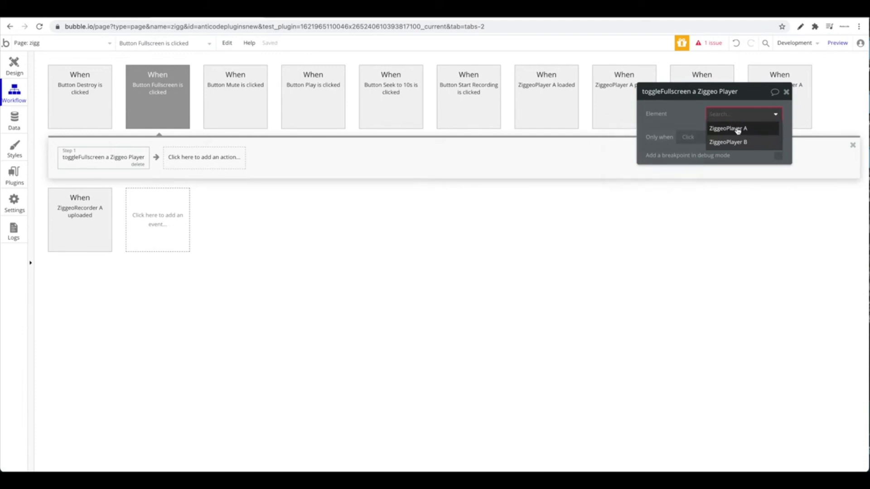
{"action": "left_click", "coordinate": [731, 129]}
Preview the page, test the Play and Fullscreen buttons, and exit full screen.
{"action": "left_click", "coordinate": [835, 44]}
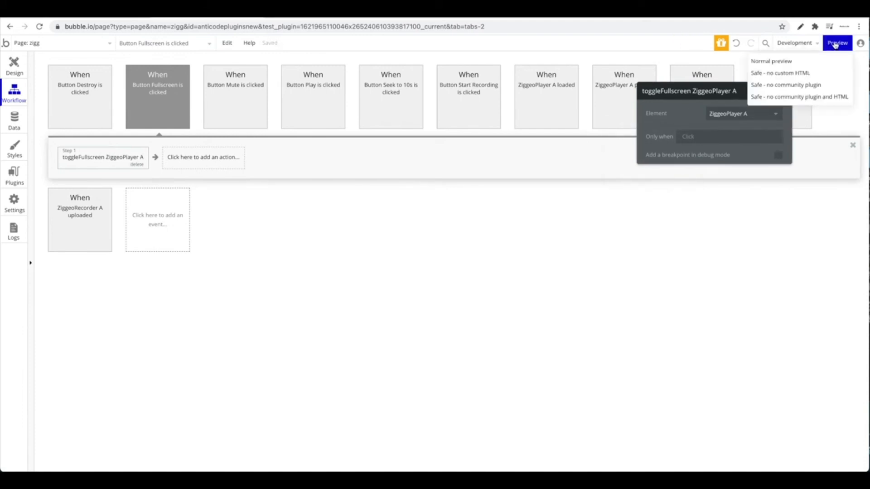
{"action": "left_click", "coordinate": [448, 324]}
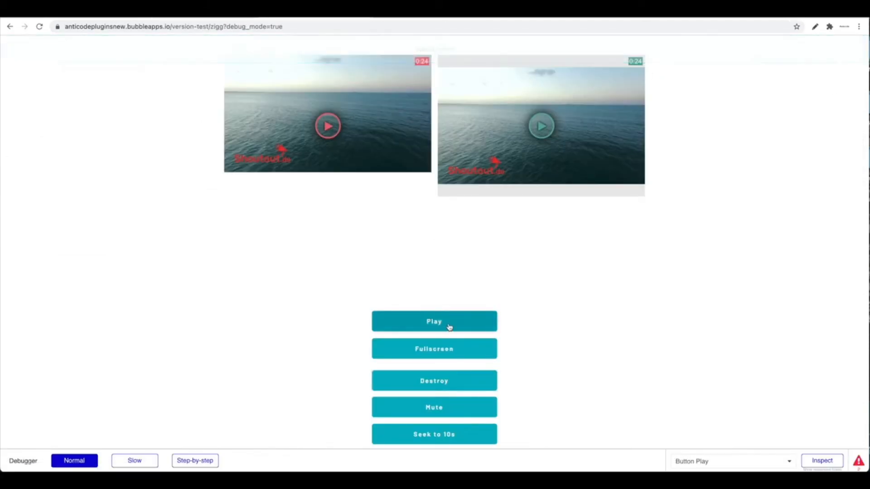
{"action": "left_click", "coordinate": [462, 352]}
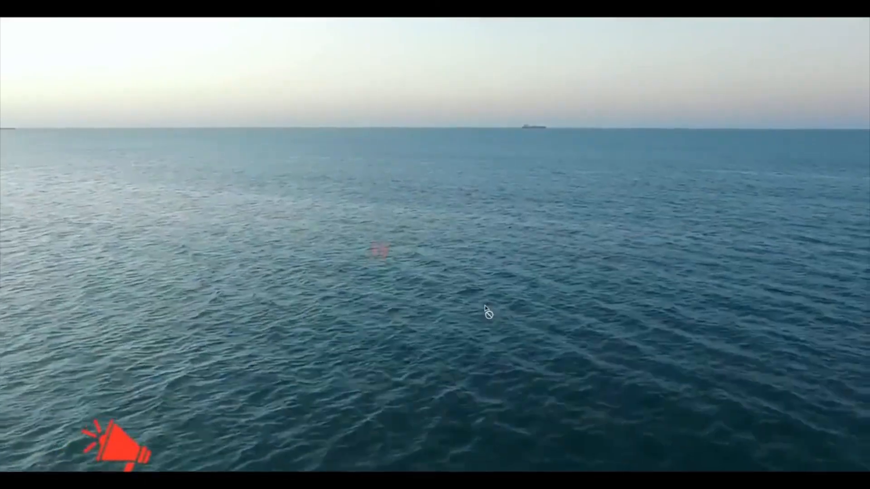
{"action": "key", "text": "Escape"}
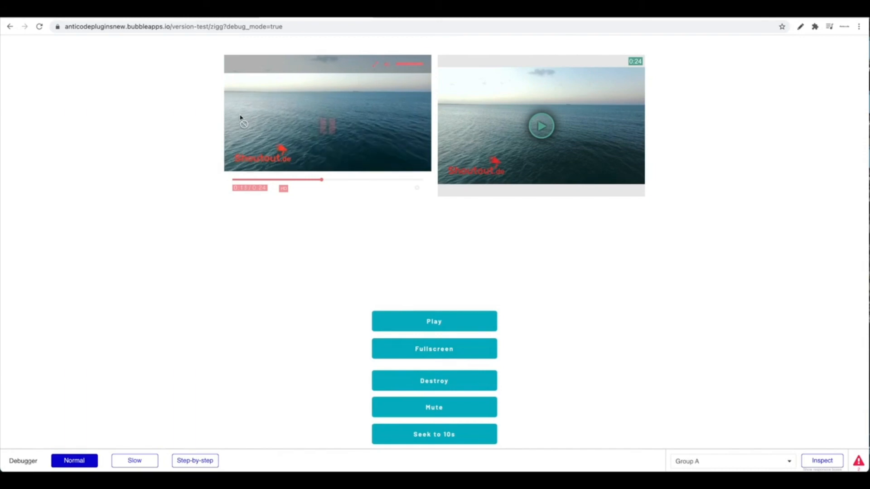
Test the Seek to 10s button in the preview and check the red-themed player's progress bar.
{"action": "scroll", "coordinate": [469, 395], "scroll_direction": "down", "scroll_amount": 3}
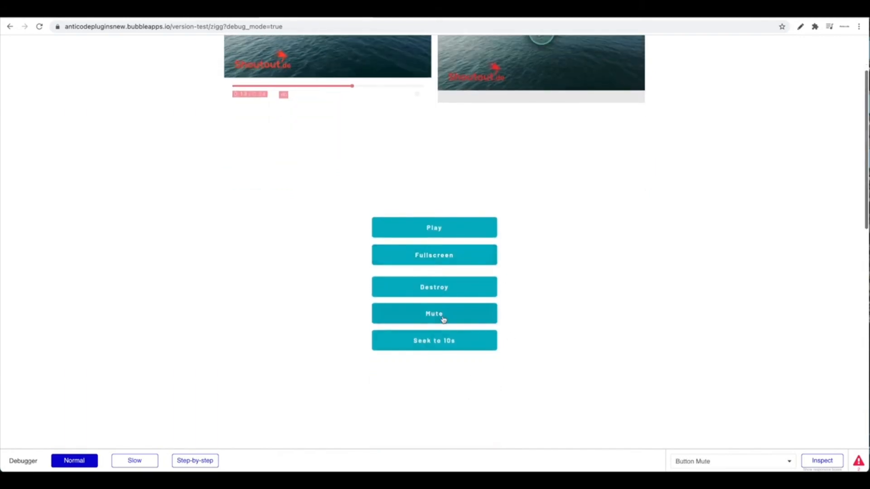
{"action": "scroll", "coordinate": [444, 320], "scroll_direction": "up", "scroll_amount": 3}
{"action": "scroll", "coordinate": [475, 364], "scroll_direction": "down", "scroll_amount": 3}
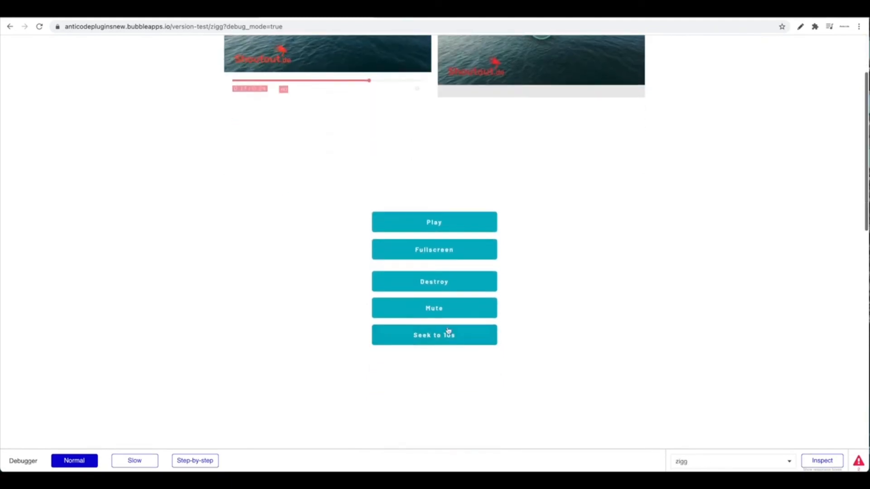
{"action": "left_click", "coordinate": [414, 336]}
{"action": "scroll", "coordinate": [231, 121], "scroll_direction": "up", "scroll_amount": 1}
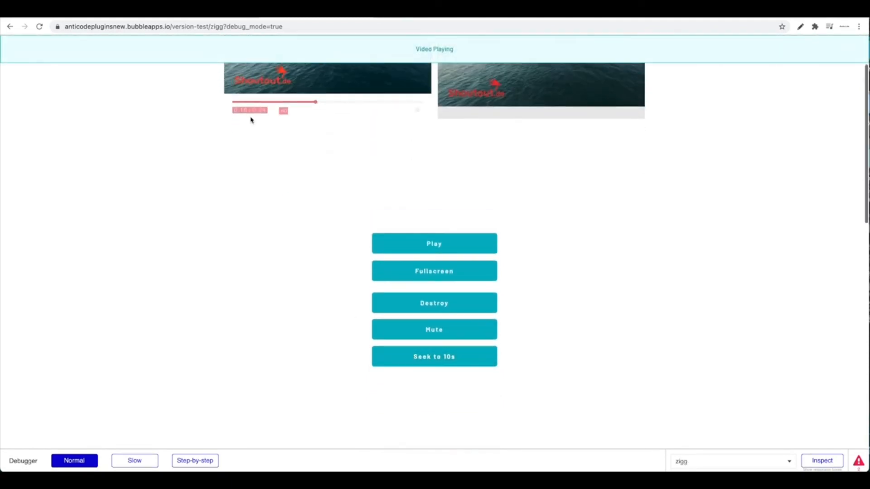
{"action": "left_click", "coordinate": [349, 102]}
Back in the editor, open the Seek to 10s button's workflow and set its Seek action to 5 seconds.
{"action": "left_click", "coordinate": [204, 18]}
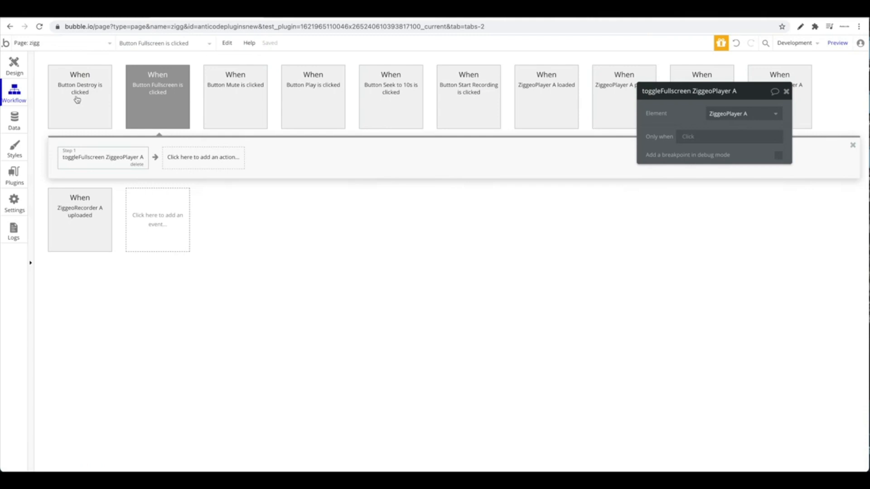
{"action": "left_click", "coordinate": [57, 17]}
{"action": "left_click", "coordinate": [212, 18]}
{"action": "left_click", "coordinate": [12, 63]}
{"action": "left_click", "coordinate": [502, 338]}
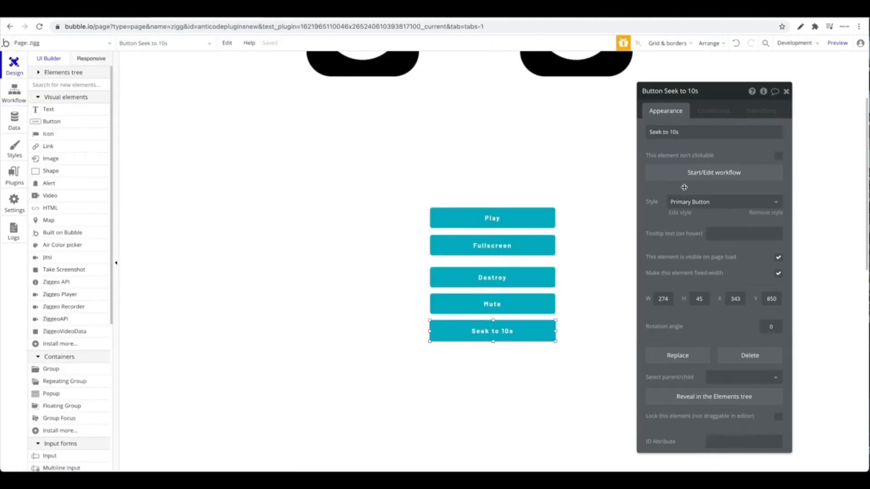
{"action": "left_click", "coordinate": [688, 173]}
{"action": "left_click", "coordinate": [79, 158]}
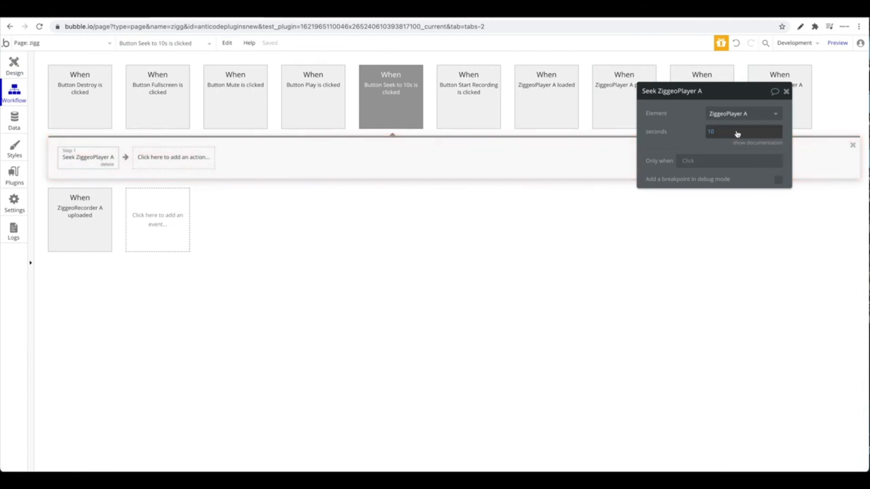
{"action": "left_click", "coordinate": [712, 133]}
{"action": "type", "text": "5"}
{"action": "left_click", "coordinate": [659, 133]}
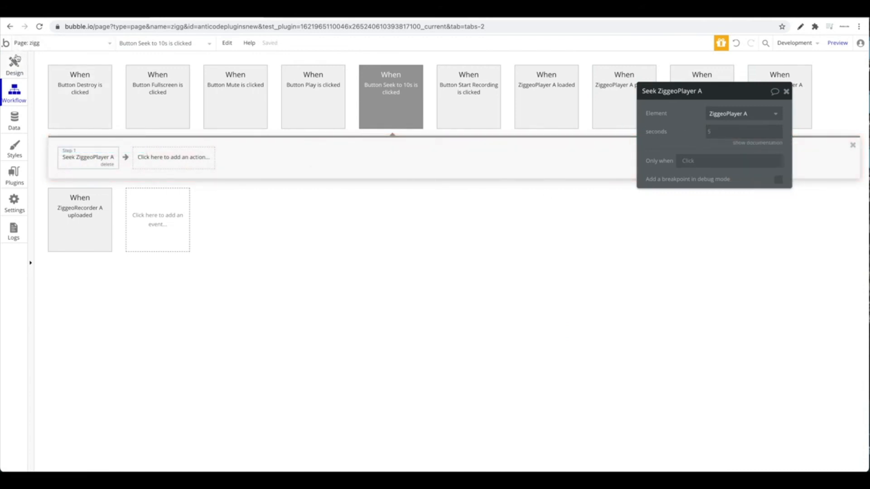
Return to the page design and draw a text element about 278 by 43 px between the players and the Play button.
{"action": "left_click", "coordinate": [15, 68]}
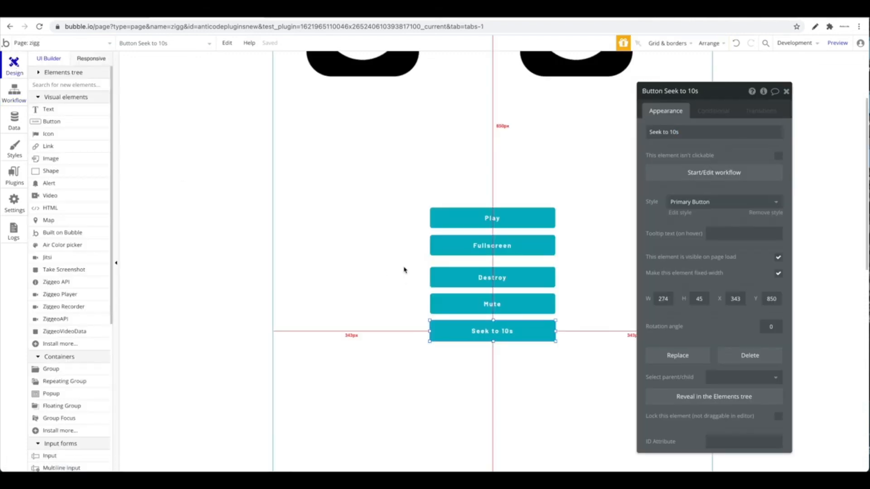
{"action": "scroll", "coordinate": [402, 263], "scroll_direction": "up", "scroll_amount": 3}
{"action": "left_click", "coordinate": [370, 272]}
{"action": "left_click_drag", "start_coordinate": [417, 231], "coordinate": [544, 250]}
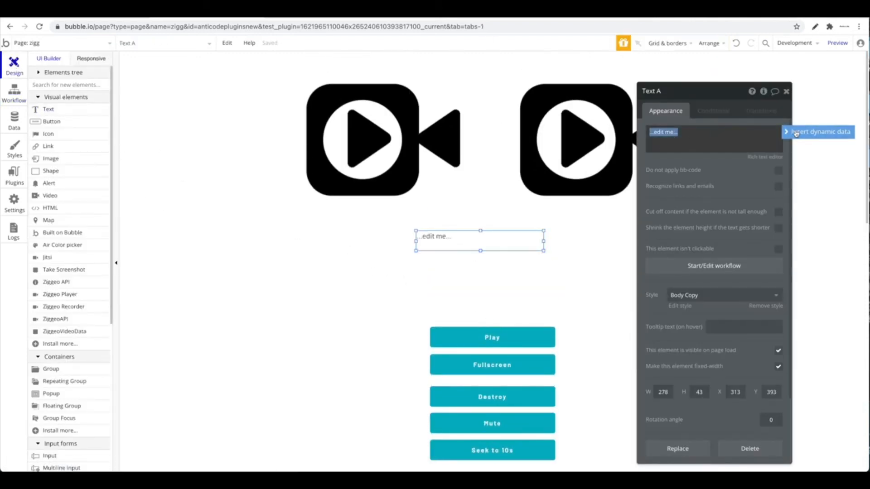
Set the new text element's content to the dynamic value ZiggeoPlayer A's CurrentPosition.
{"action": "left_click", "coordinate": [796, 134]}
{"action": "type", "text": "zig"}
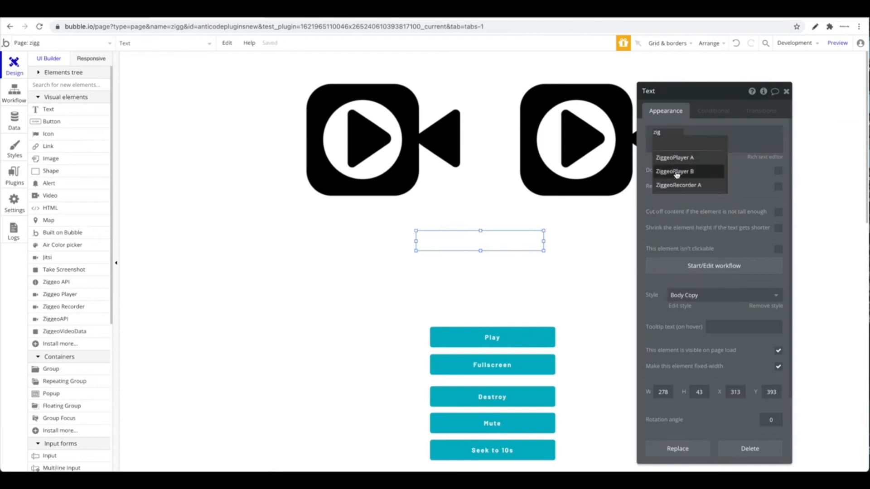
{"action": "left_click", "coordinate": [667, 157]}
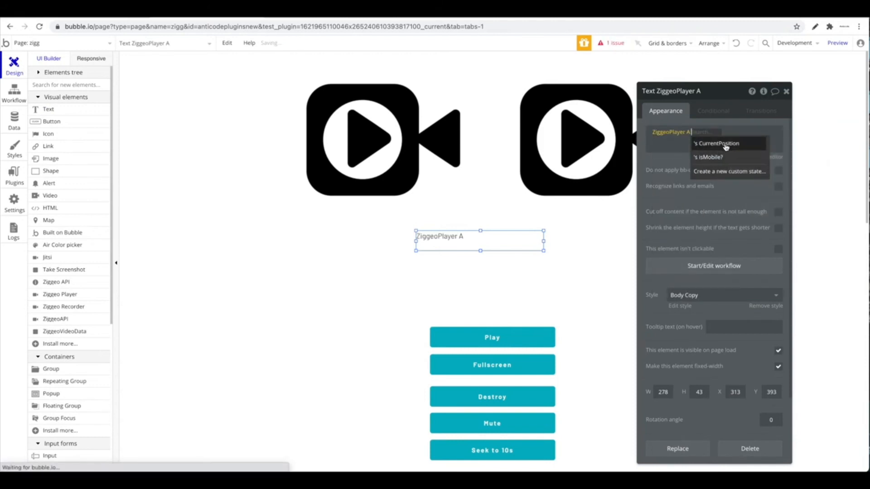
{"action": "left_click", "coordinate": [726, 144]}
{"action": "left_click", "coordinate": [706, 135]}
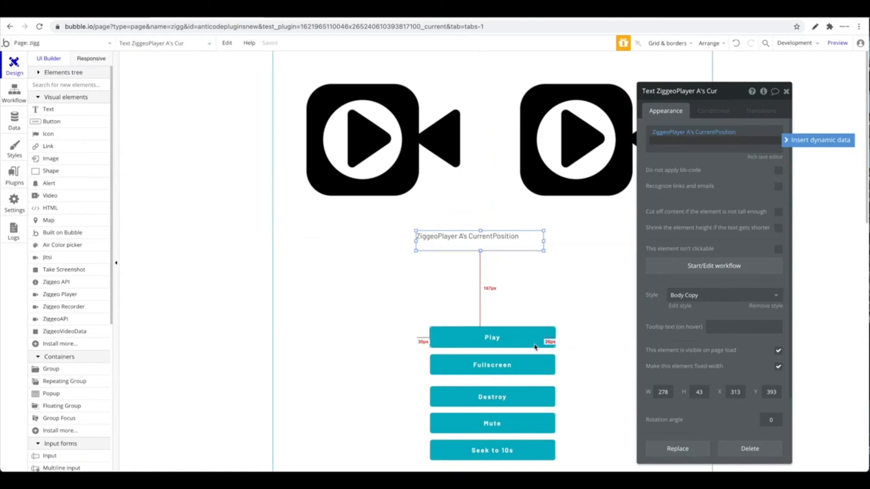
Relabel the Destroy button as Find Position.
{"action": "scroll", "coordinate": [535, 347], "scroll_direction": "down", "scroll_amount": 1}
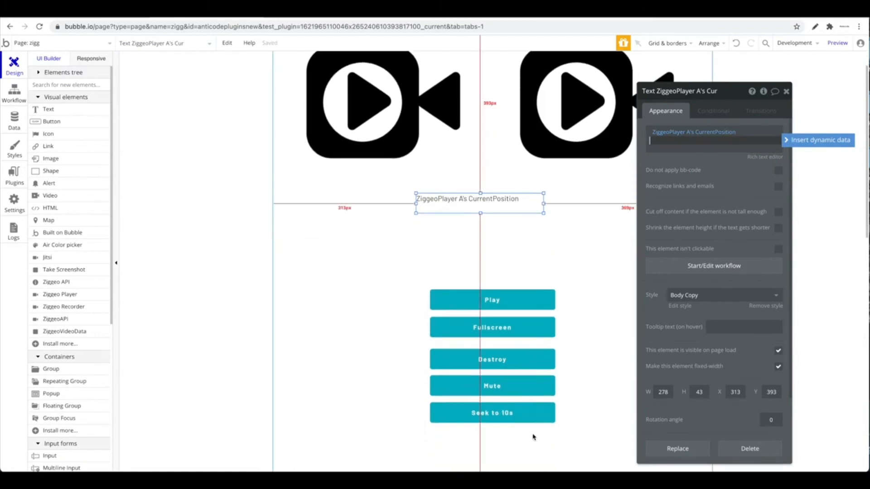
{"action": "left_click", "coordinate": [500, 363]}
{"action": "left_click", "coordinate": [735, 136]}
{"action": "key", "text": "ctrl+a"}
{"action": "type", "text": "F"}
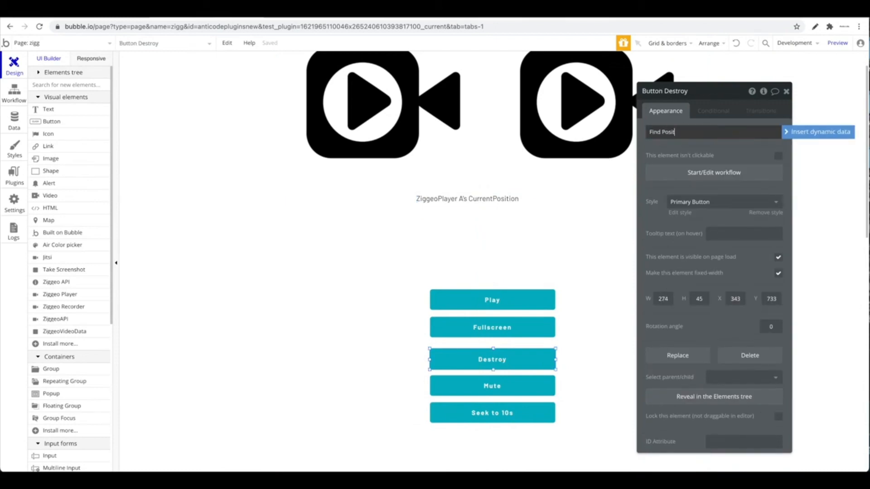
In the Find Position button's workflow, replace the Destroy Embedding action with Get Current Position for ZiggeoPlayer A.
{"action": "left_click", "coordinate": [721, 172]}
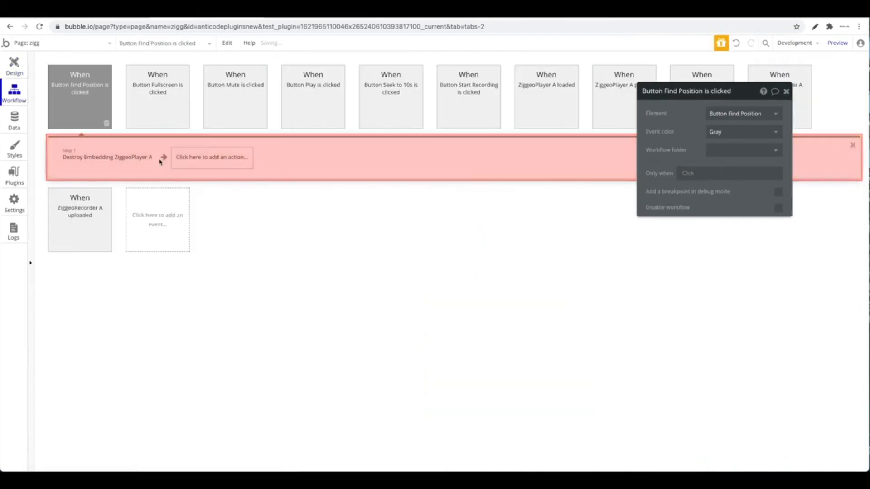
{"action": "left_click", "coordinate": [136, 158]}
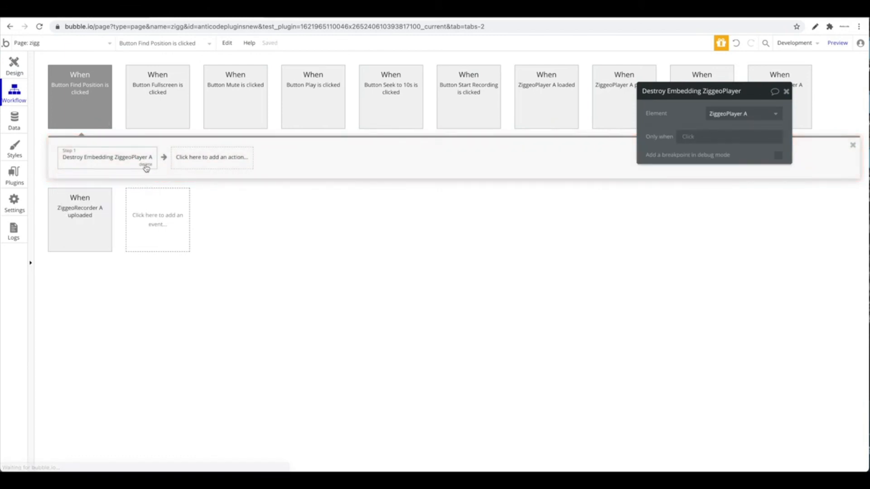
{"action": "left_click", "coordinate": [145, 165]}
{"action": "left_click", "coordinate": [107, 163]}
{"action": "mouse_move", "coordinate": [111, 287]}
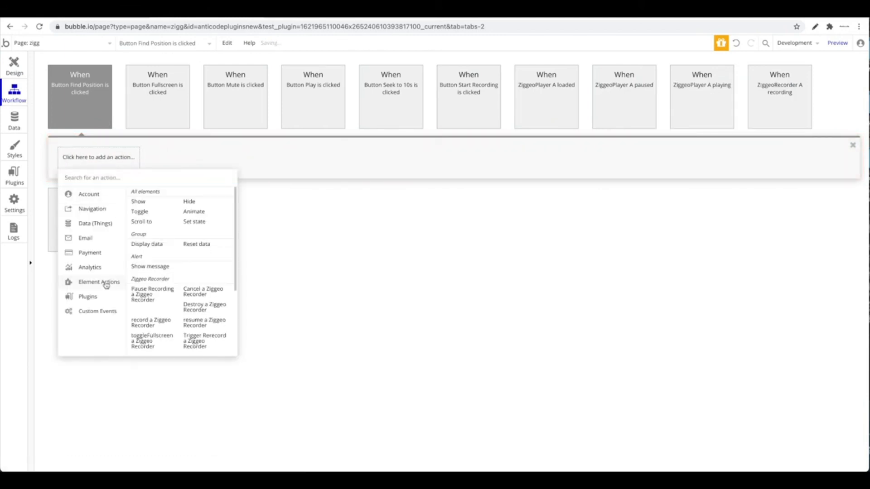
{"action": "scroll", "coordinate": [173, 321], "scroll_direction": "down", "scroll_amount": 5}
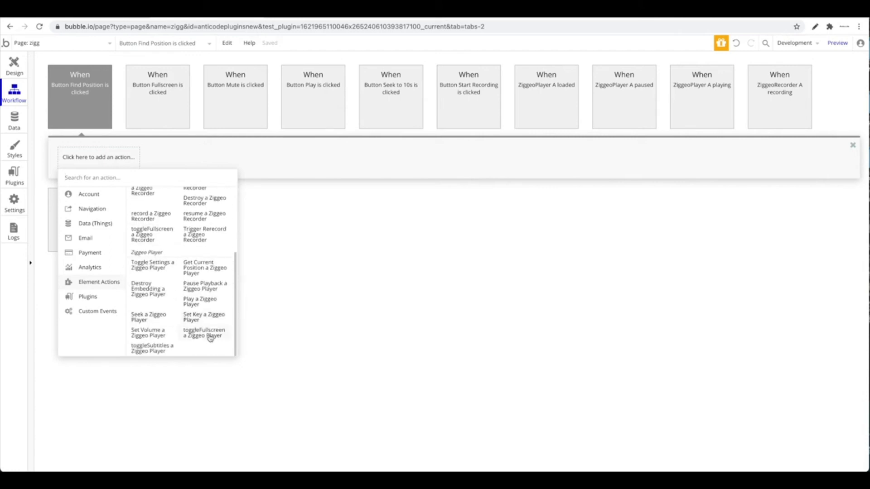
{"action": "left_click", "coordinate": [205, 268]}
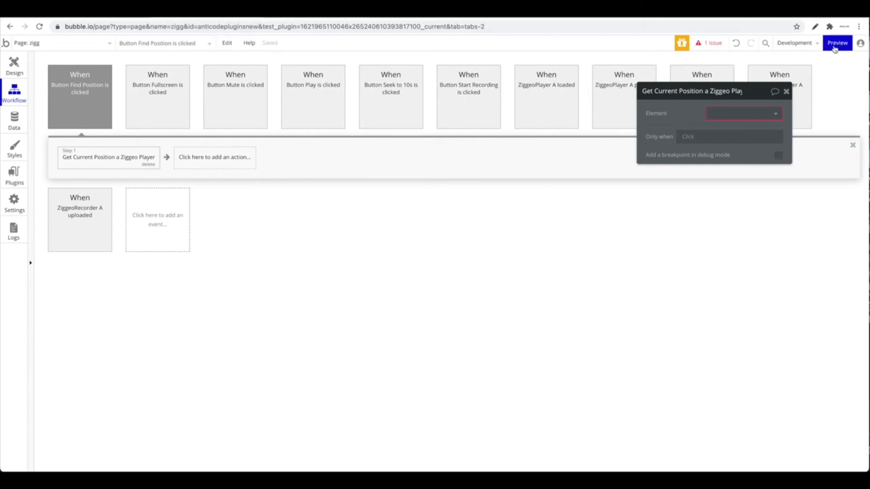
{"action": "left_click", "coordinate": [739, 118]}
{"action": "left_click", "coordinate": [735, 127]}
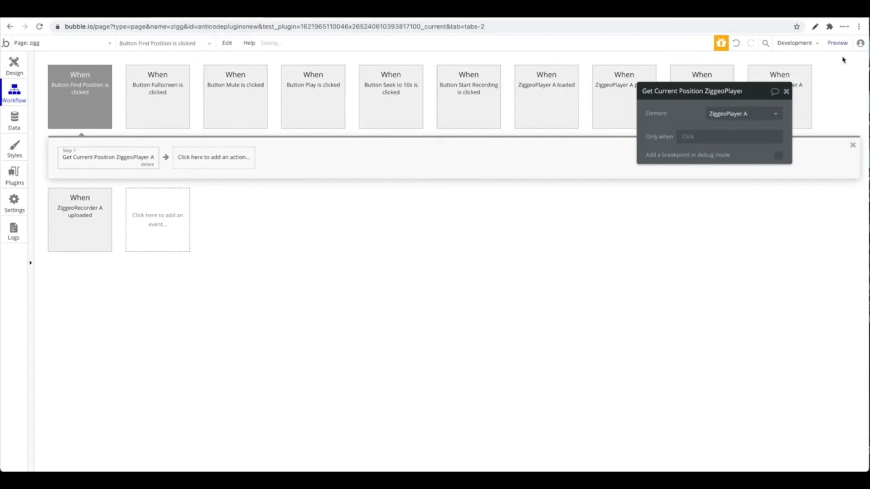
Preview the page, start the first player's video with the Play button and run Find Position several times during playback.
{"action": "left_click", "coordinate": [837, 43]}
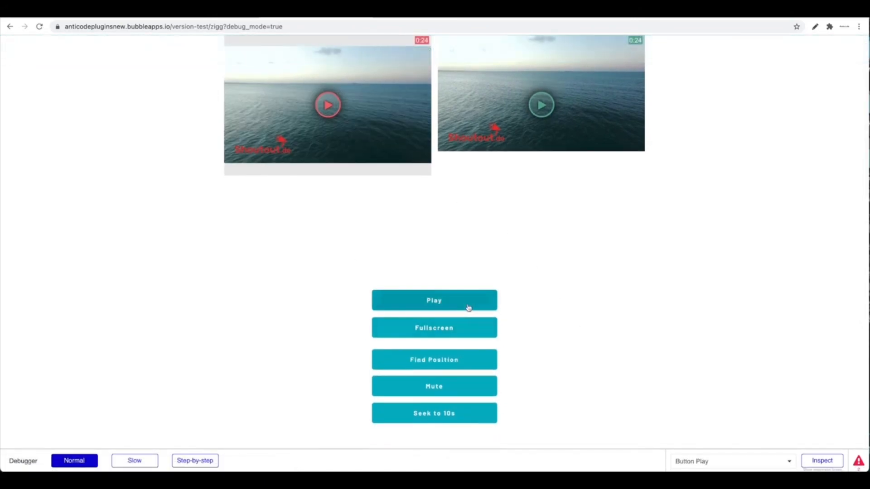
{"action": "left_click", "coordinate": [468, 307]}
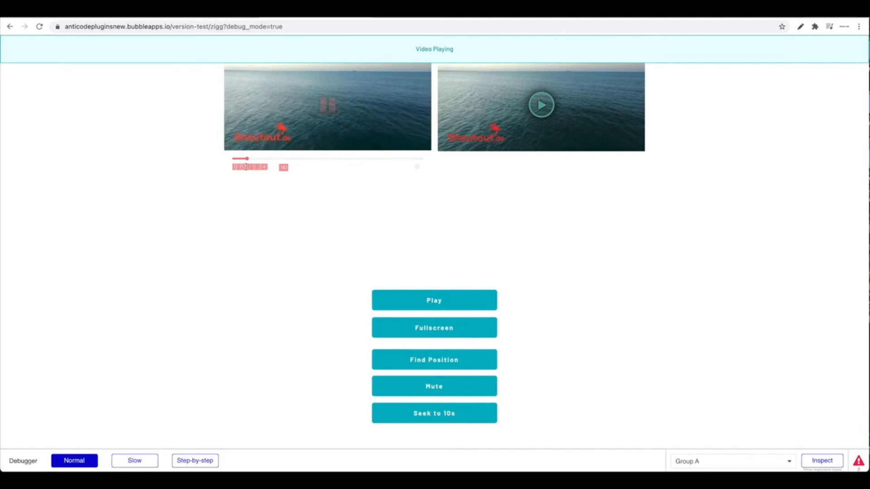
{"action": "left_click", "coordinate": [453, 362]}
{"action": "left_click", "coordinate": [444, 356]}
{"action": "left_click", "coordinate": [442, 360]}
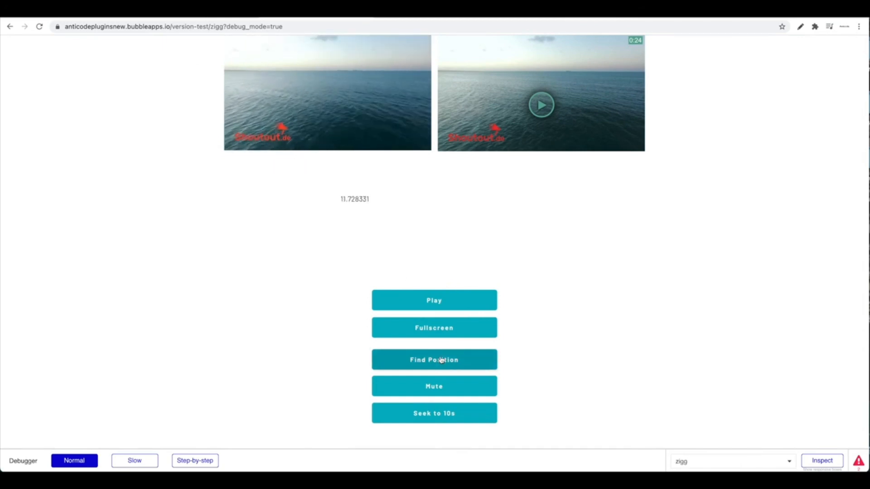
{"action": "left_click", "coordinate": [442, 360]}
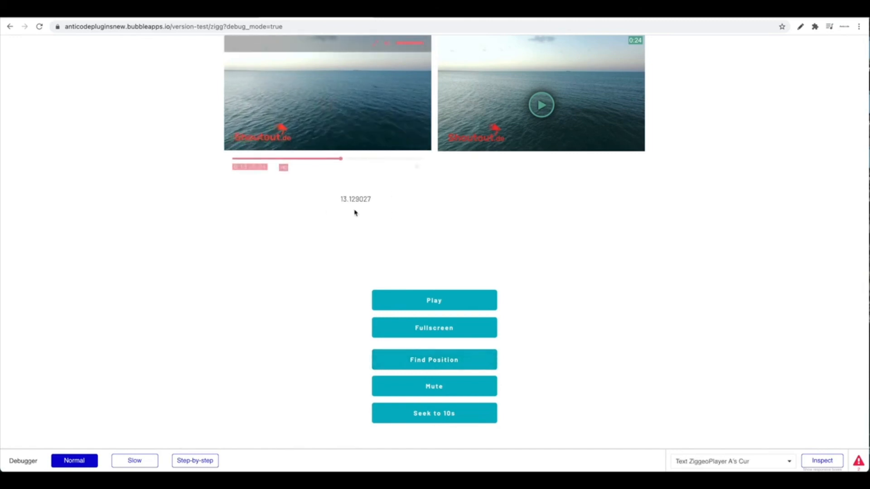
Check the displayed position text, restart the first player's video from its own play control and run the Play action again.
{"action": "scroll", "coordinate": [582, 393], "scroll_direction": "up", "scroll_amount": 1}
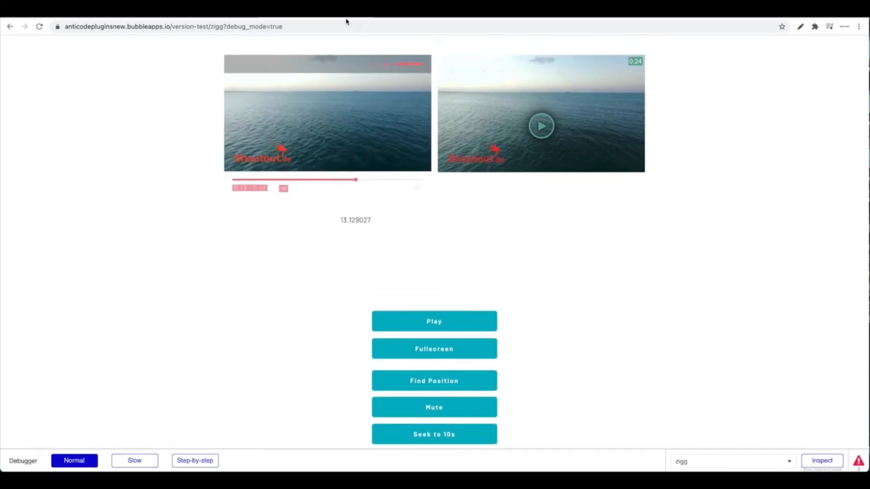
{"action": "scroll", "coordinate": [550, 348], "scroll_direction": "down", "scroll_amount": 1}
{"action": "scroll", "coordinate": [550, 347], "scroll_direction": "up", "scroll_amount": 1}
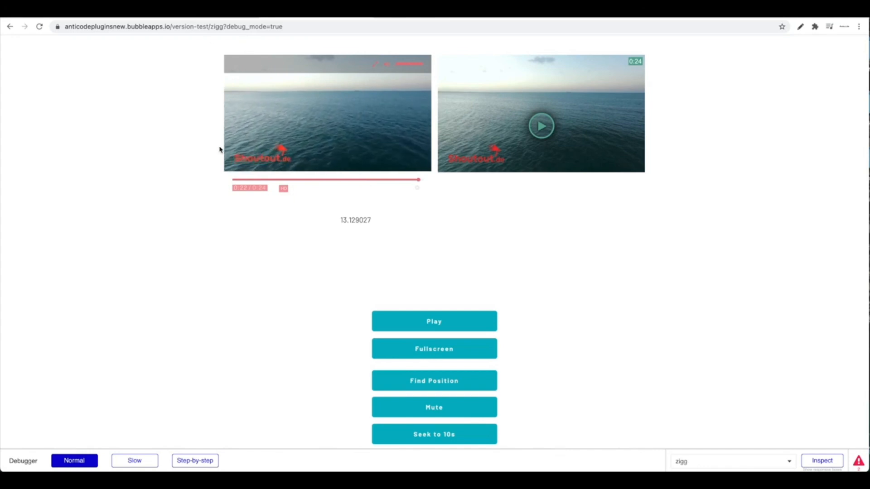
{"action": "left_click_drag", "start_coordinate": [412, 48], "coordinate": [459, 49]}
{"action": "scroll", "coordinate": [351, 224], "scroll_direction": "down", "scroll_amount": 10}
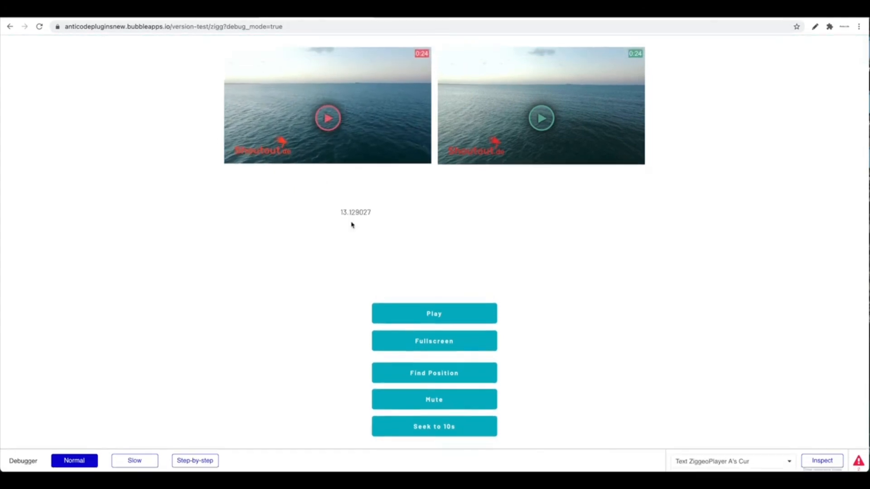
{"action": "scroll", "coordinate": [352, 224], "scroll_direction": "up", "scroll_amount": 13}
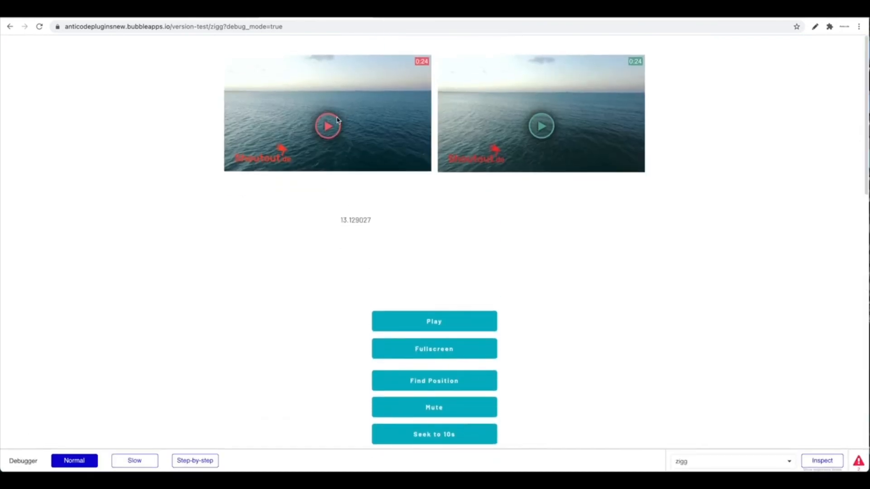
{"action": "left_click", "coordinate": [329, 126]}
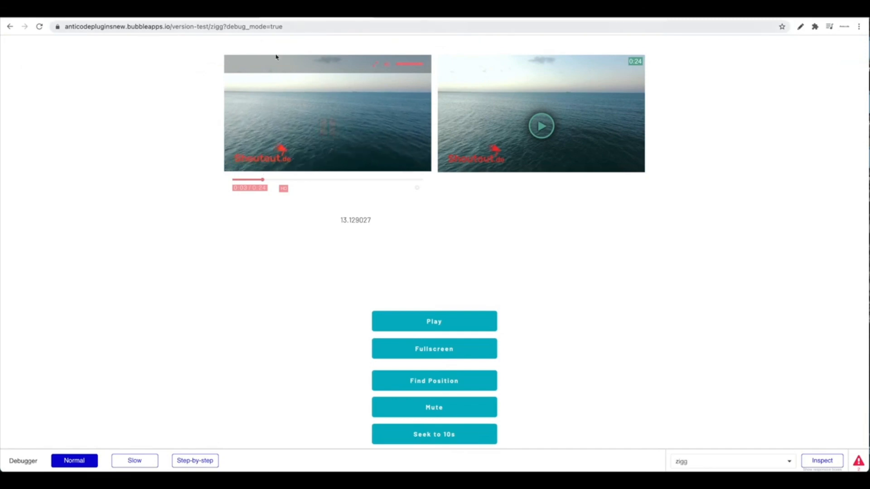
{"action": "left_click", "coordinate": [394, 317]}
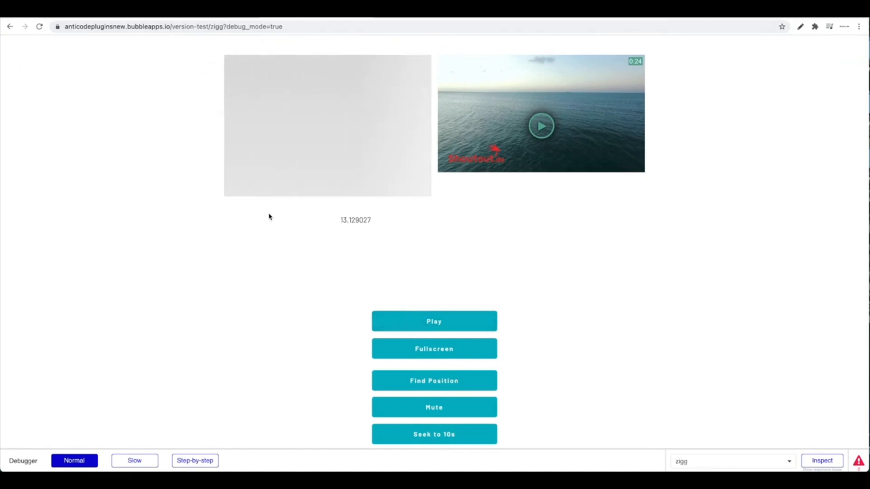
Return to the editor's page design and open ZiggeoPlayer A's properties.
{"action": "left_click", "coordinate": [195, 12]}
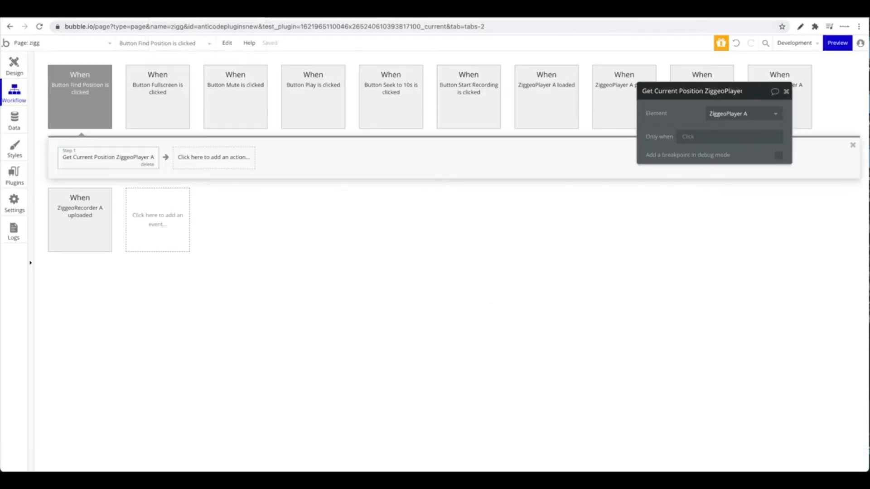
{"action": "left_click", "coordinate": [14, 66]}
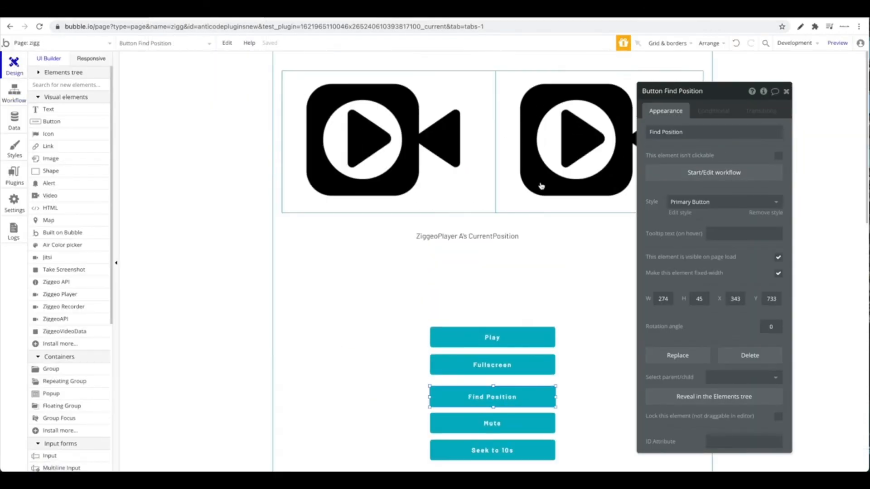
{"action": "left_click", "coordinate": [483, 164]}
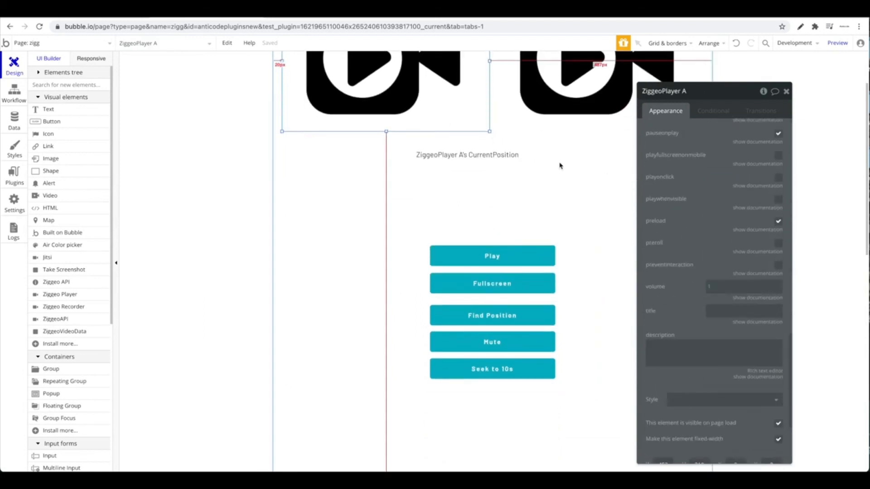
{"action": "scroll", "coordinate": [453, 254], "scroll_direction": "down", "scroll_amount": 2}
{"action": "scroll", "coordinate": [480, 140], "scroll_direction": "up", "scroll_amount": 2}
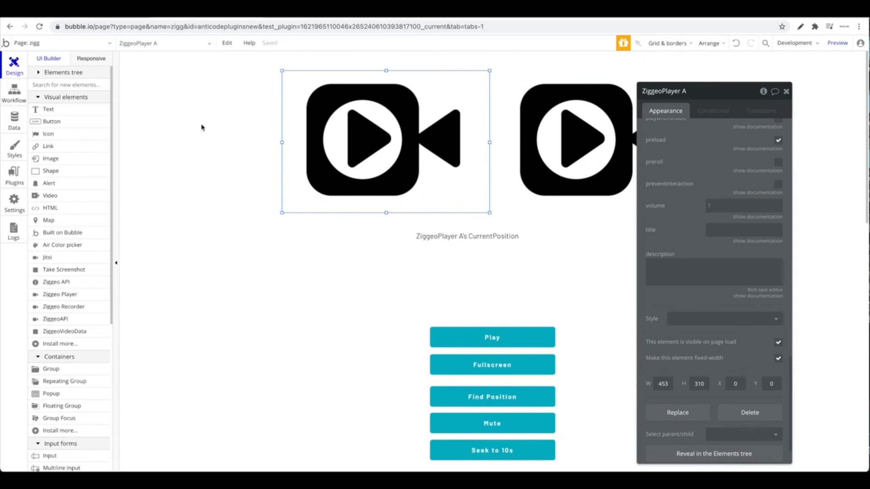
Filter the available elements by "rec" and select the existing ZiggeoRecorder A above the Empty button.
{"action": "scroll", "coordinate": [472, 171], "scroll_direction": "down", "scroll_amount": 2}
{"action": "scroll", "coordinate": [473, 174], "scroll_direction": "down", "scroll_amount": 8}
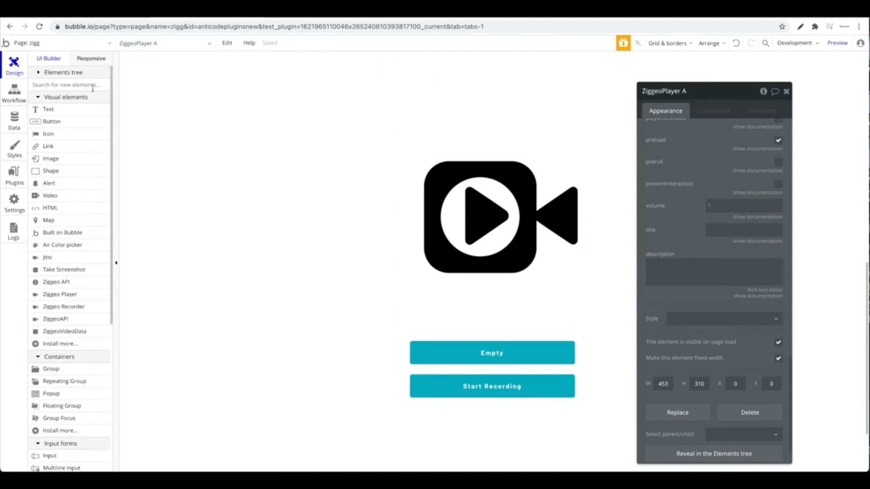
{"action": "type", "text": "red"}
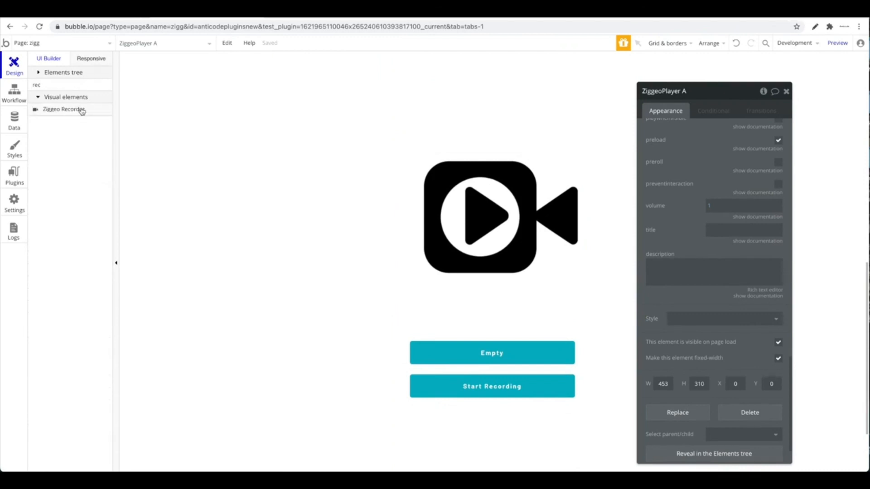
{"action": "left_click_drag", "start_coordinate": [77, 115], "coordinate": [538, 213]}
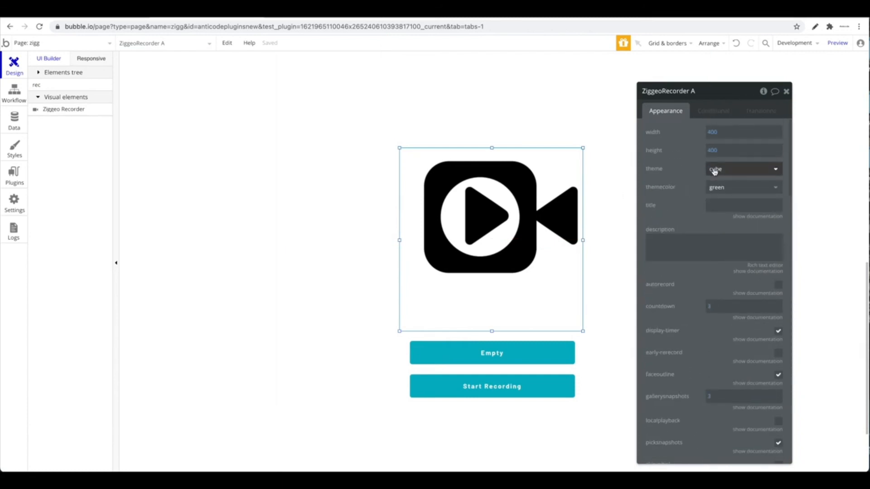
Examine ZiggeoRecorder A's appearance settings, from size and theme through recording, upload and capture options.
{"action": "scroll", "coordinate": [713, 211], "scroll_direction": "down", "scroll_amount": 1}
{"action": "scroll", "coordinate": [713, 212], "scroll_direction": "down", "scroll_amount": 5}
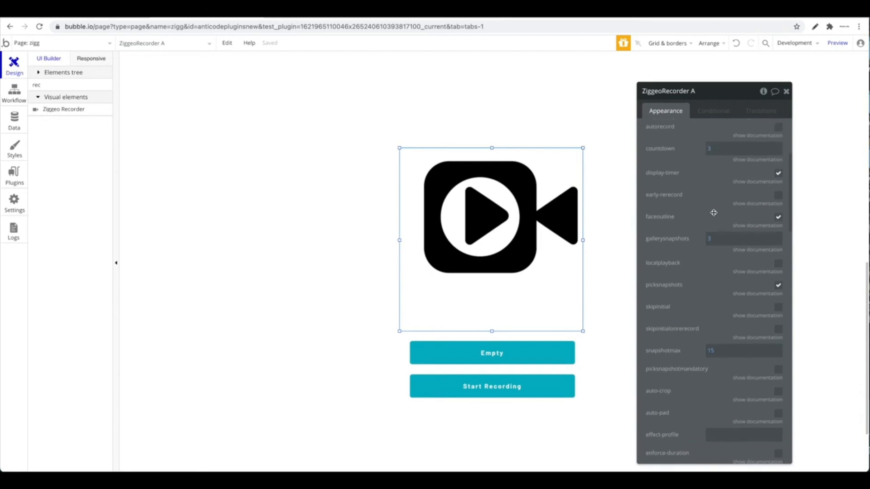
{"action": "scroll", "coordinate": [713, 217], "scroll_direction": "down", "scroll_amount": 5}
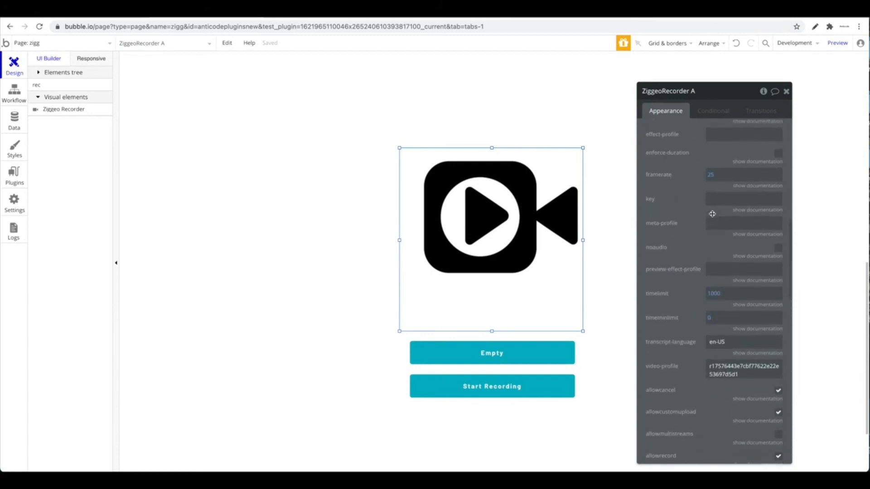
{"action": "scroll", "coordinate": [709, 211], "scroll_direction": "down", "scroll_amount": 6}
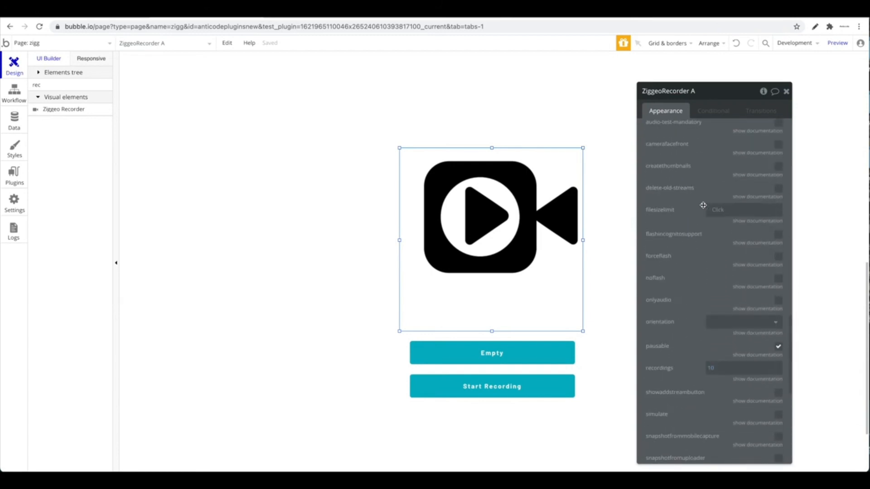
{"action": "scroll", "coordinate": [703, 205], "scroll_direction": "up", "scroll_amount": 4}
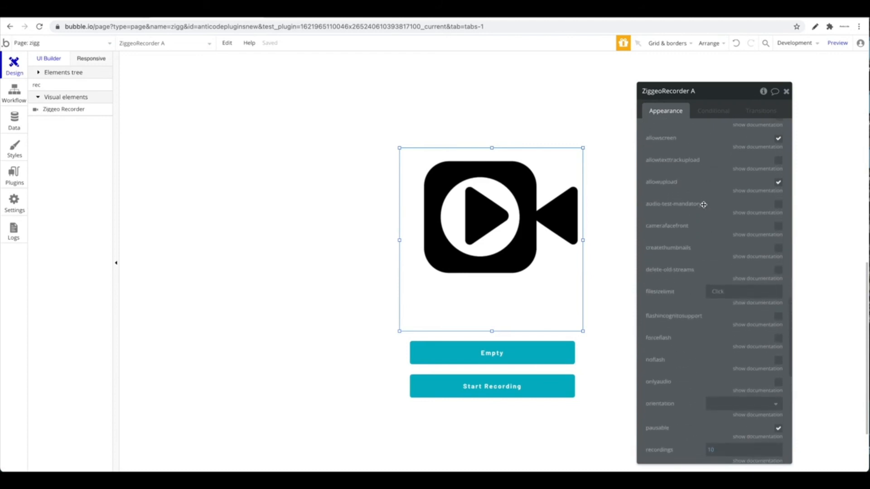
{"action": "scroll", "coordinate": [703, 205], "scroll_direction": "down", "scroll_amount": 5}
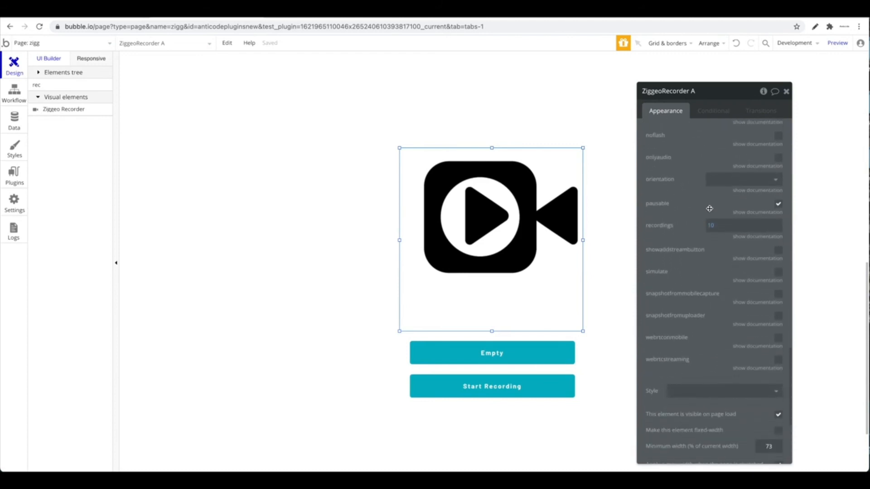
{"action": "scroll", "coordinate": [709, 208], "scroll_direction": "up", "scroll_amount": 6}
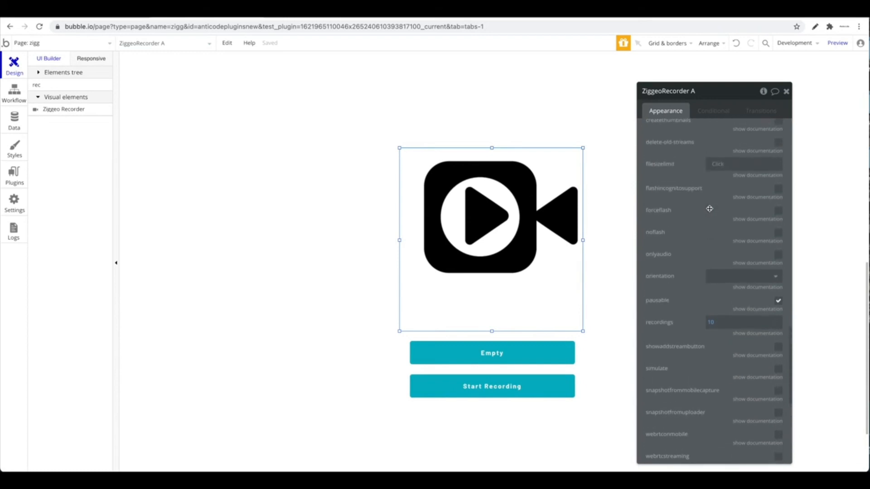
{"action": "scroll", "coordinate": [699, 209], "scroll_direction": "down", "scroll_amount": 10}
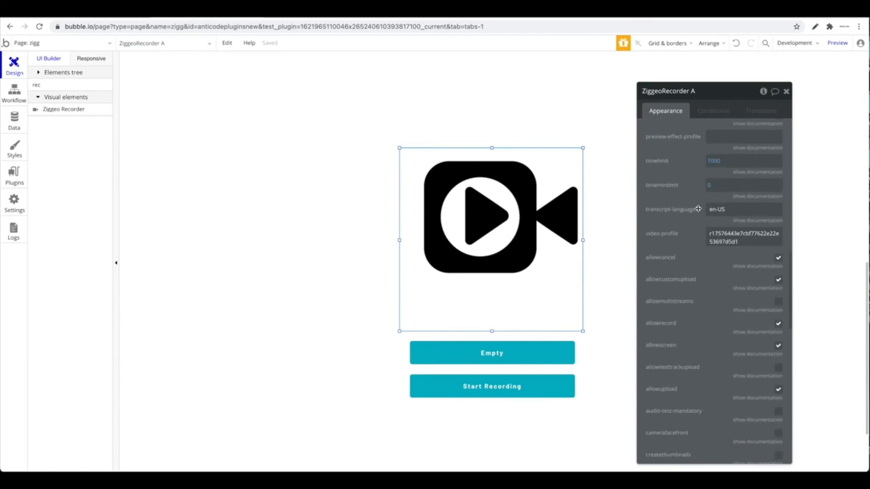
{"action": "scroll", "coordinate": [693, 207], "scroll_direction": "up", "scroll_amount": 3}
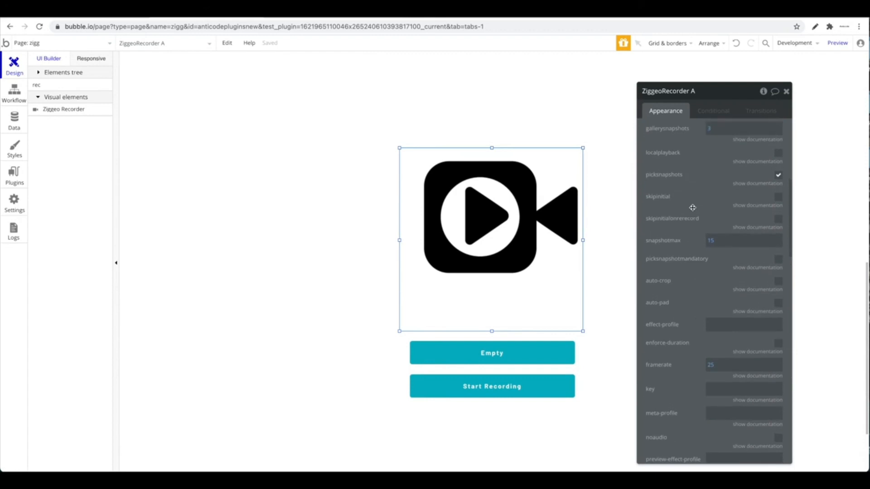
{"action": "scroll", "coordinate": [672, 181], "scroll_direction": "up", "scroll_amount": 5}
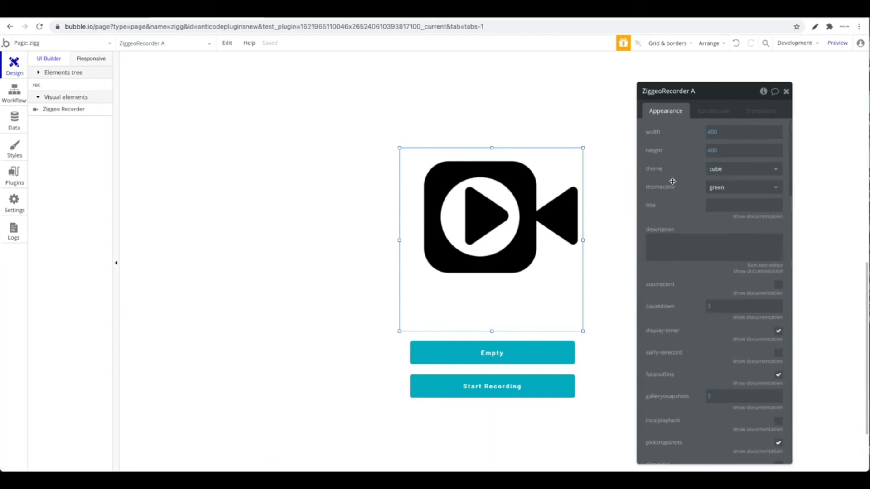
{"action": "scroll", "coordinate": [673, 181], "scroll_direction": "down", "scroll_amount": 10}
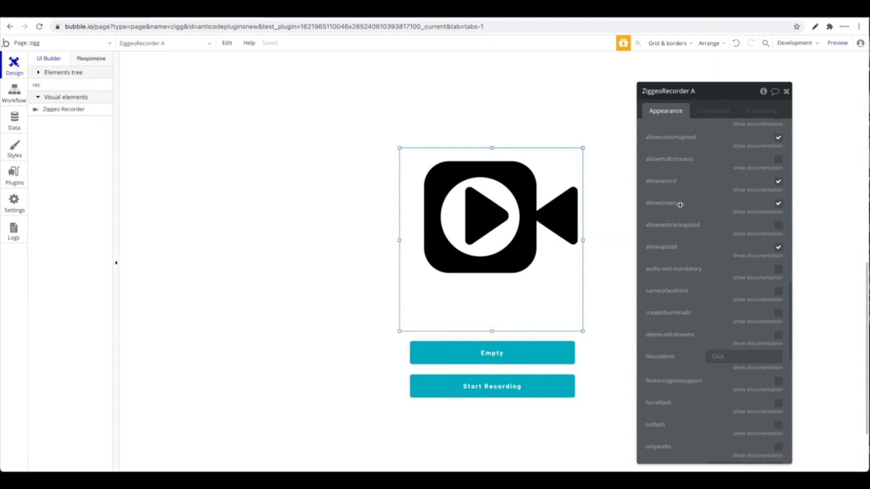
Show the documentation for ZiggeoRecorder A's allowscreen, allowrecord, filesizelimit and forceflash options.
{"action": "left_click", "coordinate": [748, 212]}
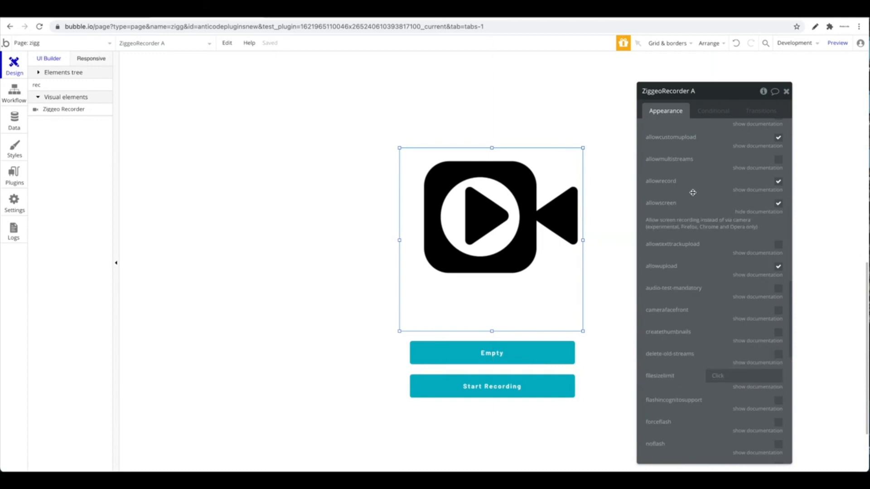
{"action": "left_click", "coordinate": [749, 190]}
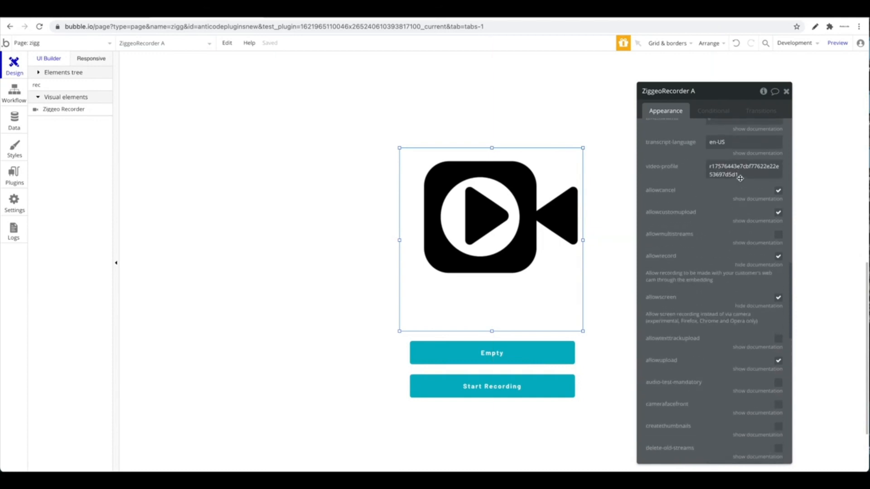
{"action": "scroll", "coordinate": [725, 289], "scroll_direction": "down", "scroll_amount": 1}
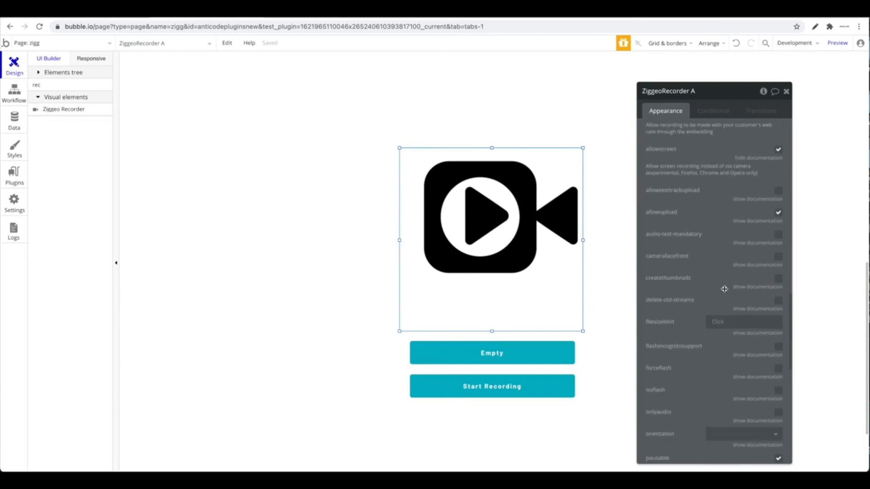
{"action": "scroll", "coordinate": [721, 276], "scroll_direction": "down", "scroll_amount": 2}
{"action": "left_click", "coordinate": [757, 247]}
{"action": "left_click", "coordinate": [768, 308]}
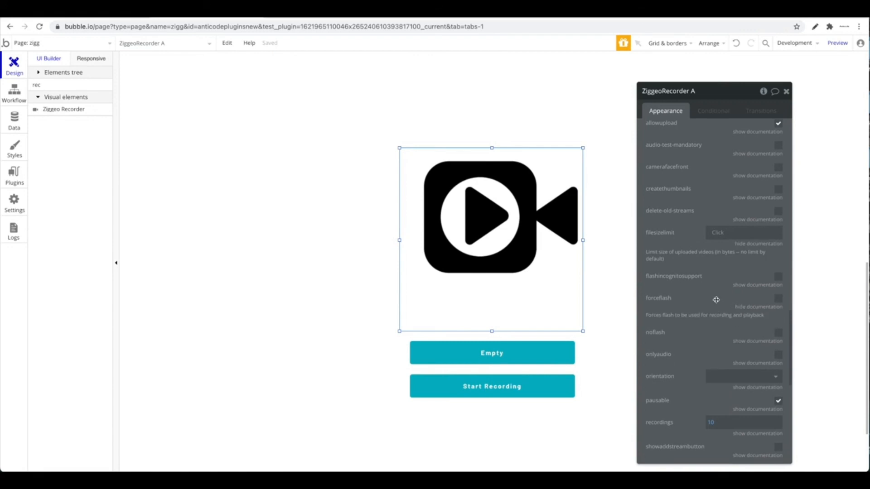
{"action": "scroll", "coordinate": [716, 300], "scroll_direction": "up", "scroll_amount": 5}
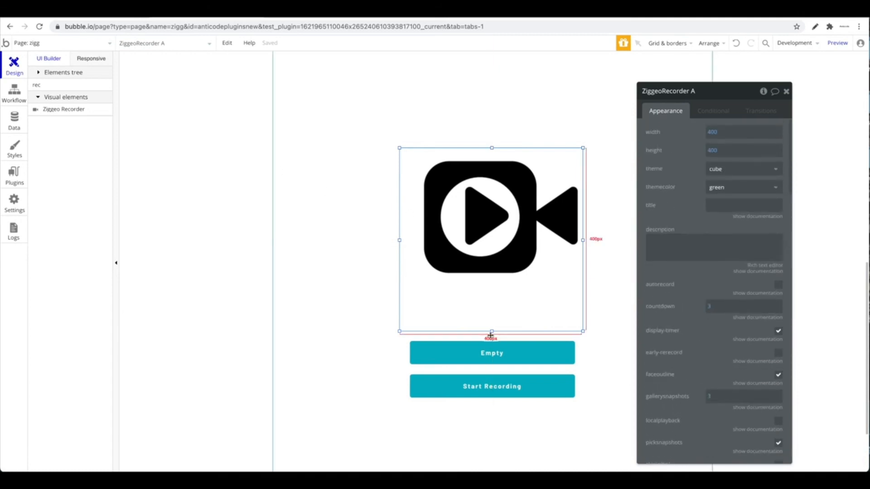
{"action": "scroll", "coordinate": [458, 284], "scroll_direction": "down", "scroll_amount": 1}
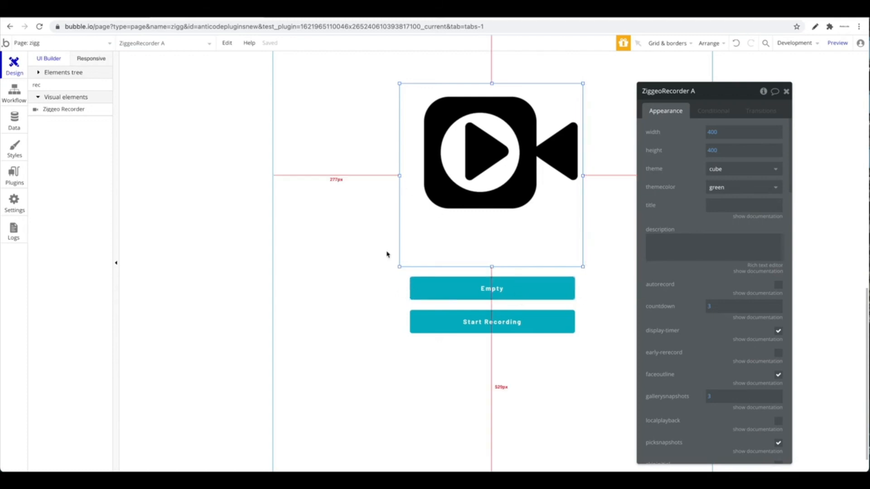
Clear the element search filter and open the page's workflows.
{"action": "left_click", "coordinate": [61, 82]}
{"action": "key", "text": "BackSpace"}
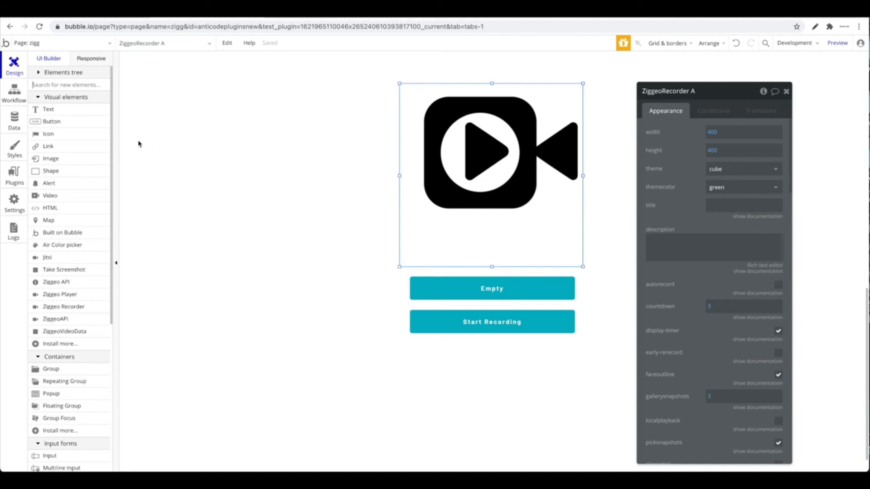
{"action": "left_click", "coordinate": [17, 100]}
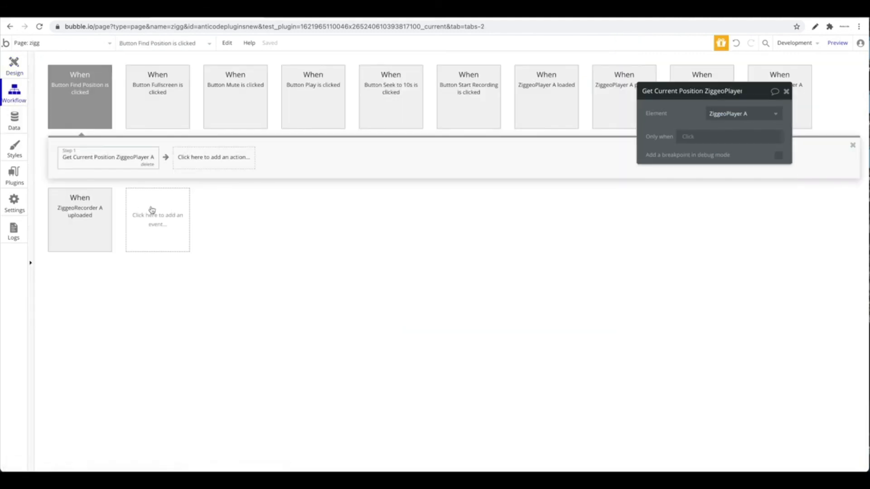
Examine the existing ZiggeoRecorder A uploaded and ZiggeoRecorder A recording events and their actions.
{"action": "left_click_drag", "start_coordinate": [662, 98], "coordinate": [616, 228]}
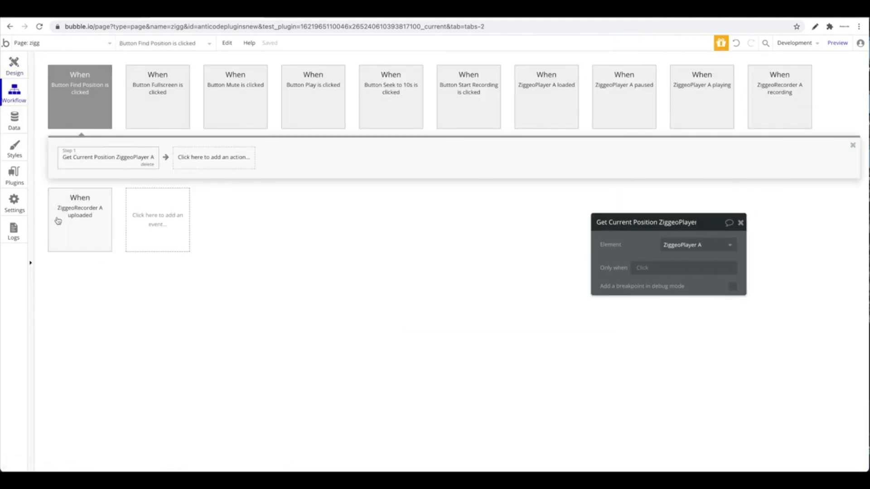
{"action": "left_click", "coordinate": [77, 213]}
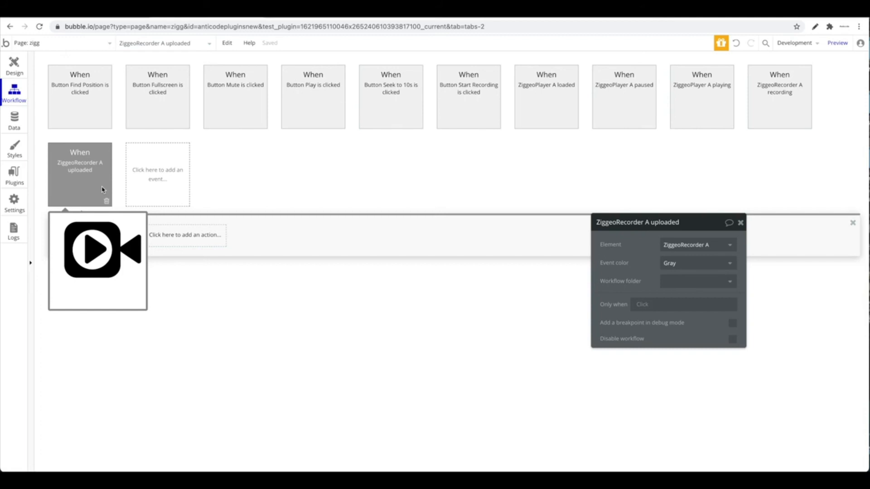
{"action": "left_click", "coordinate": [804, 82]}
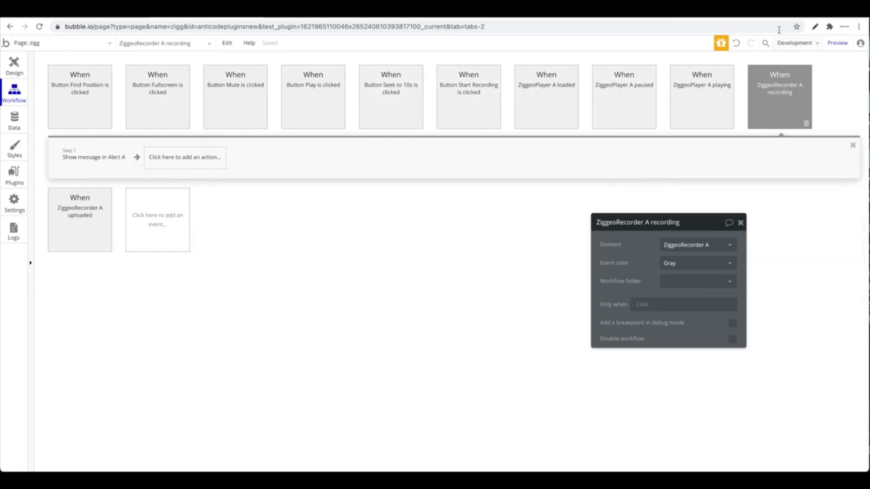
Review the Ziggeo Recorder element events available for a new workflow event, from invokeskip to verified.
{"action": "mouse_move", "coordinate": [788, 78]}
{"action": "left_click", "coordinate": [188, 227]}
{"action": "mouse_move", "coordinate": [158, 243]}
{"action": "scroll", "coordinate": [227, 259], "scroll_direction": "down", "scroll_amount": 3}
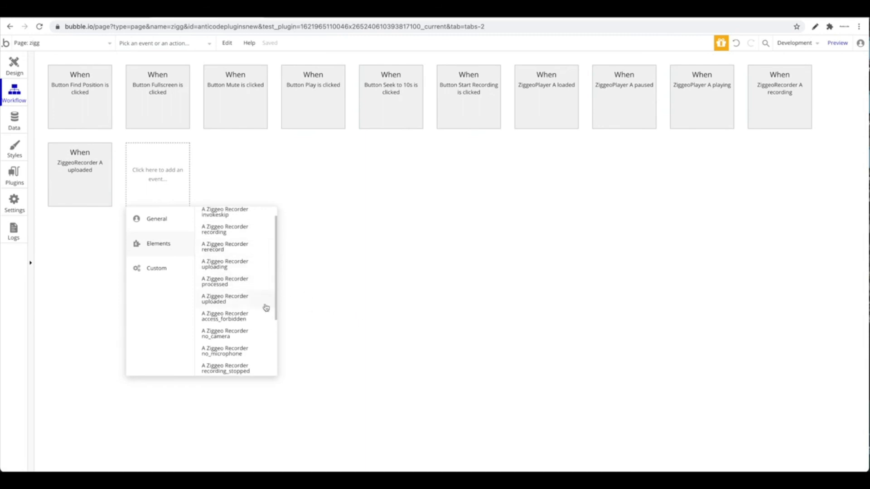
{"action": "scroll", "coordinate": [266, 307], "scroll_direction": "down", "scroll_amount": 1}
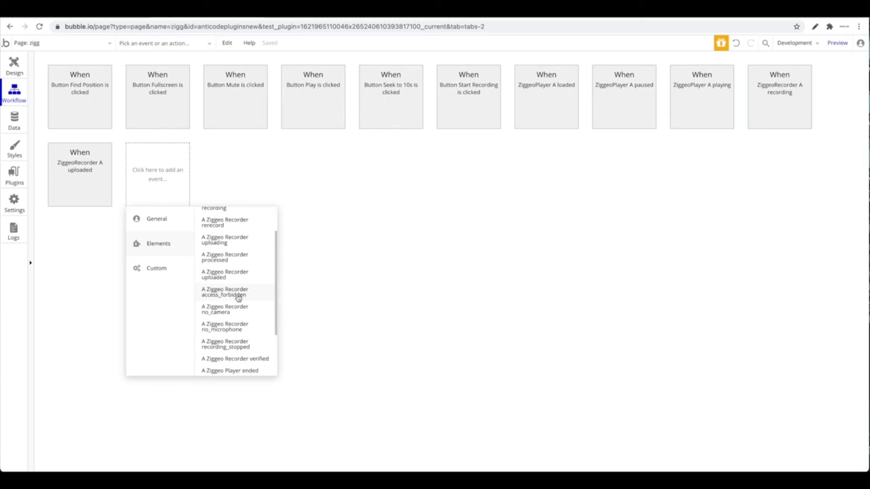
{"action": "scroll", "coordinate": [248, 278], "scroll_direction": "down", "scroll_amount": 3}
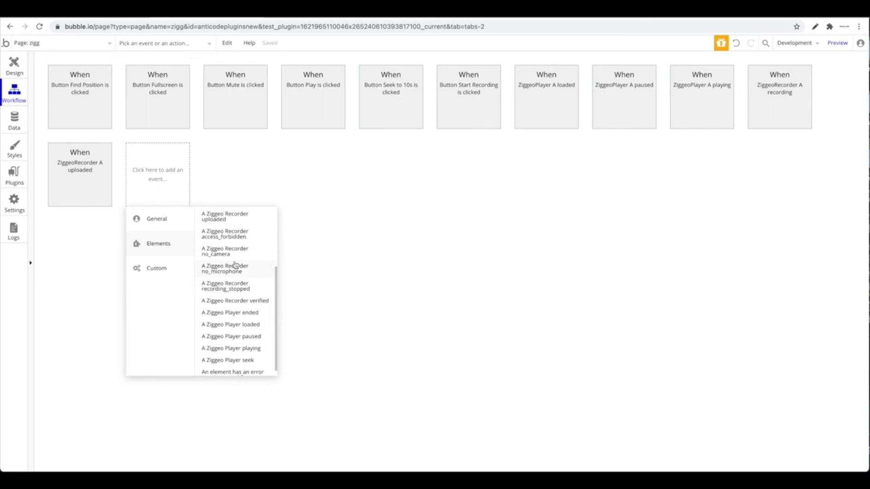
{"action": "scroll", "coordinate": [263, 300], "scroll_direction": "up", "scroll_amount": 3}
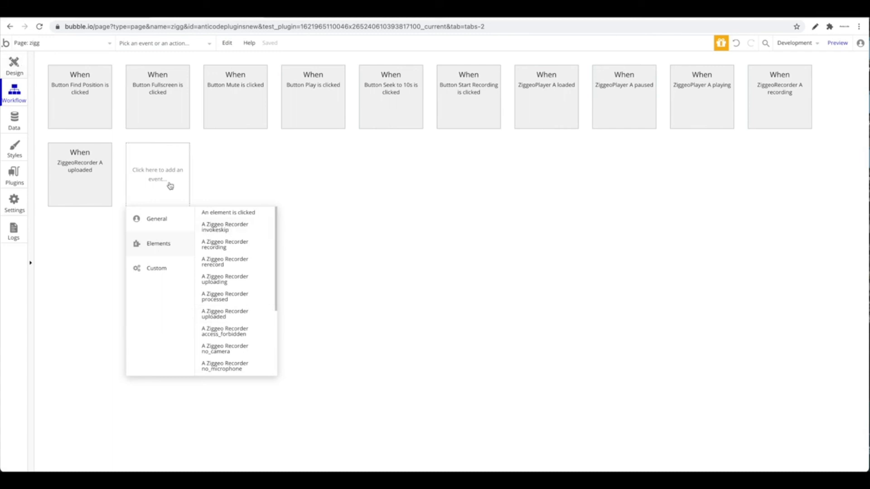
{"action": "left_click", "coordinate": [160, 157]}
In the page design, move the Start Recording button slightly lower, to X 304 and Y 1895, and check its conditions.
{"action": "left_click", "coordinate": [13, 67]}
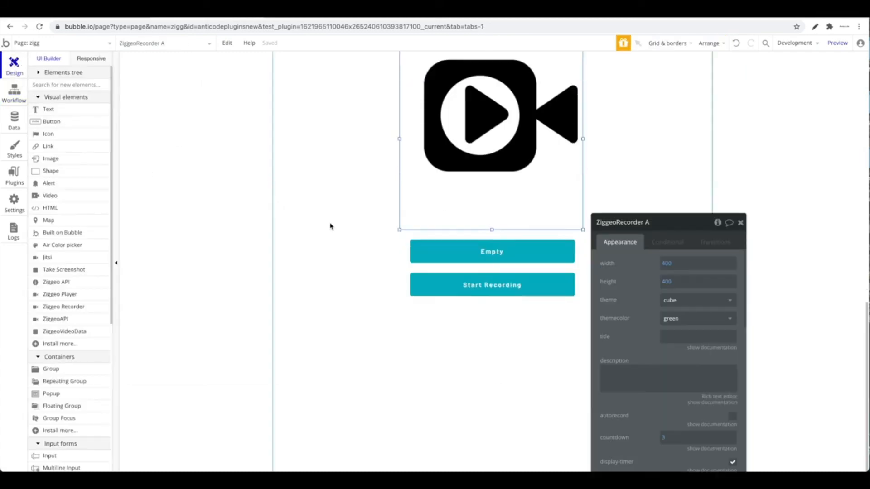
{"action": "left_click", "coordinate": [507, 266]}
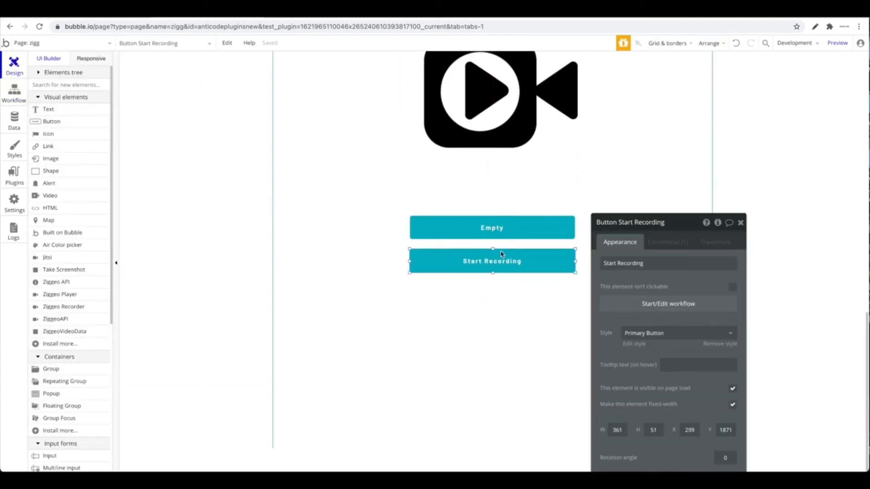
{"action": "left_click_drag", "start_coordinate": [498, 253], "coordinate": [512, 271]}
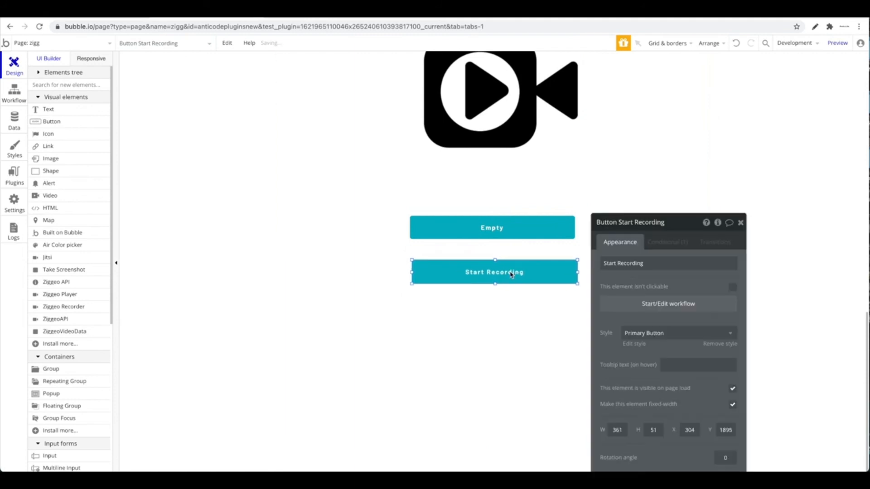
{"action": "left_click", "coordinate": [681, 243]}
{"action": "left_click", "coordinate": [716, 298]}
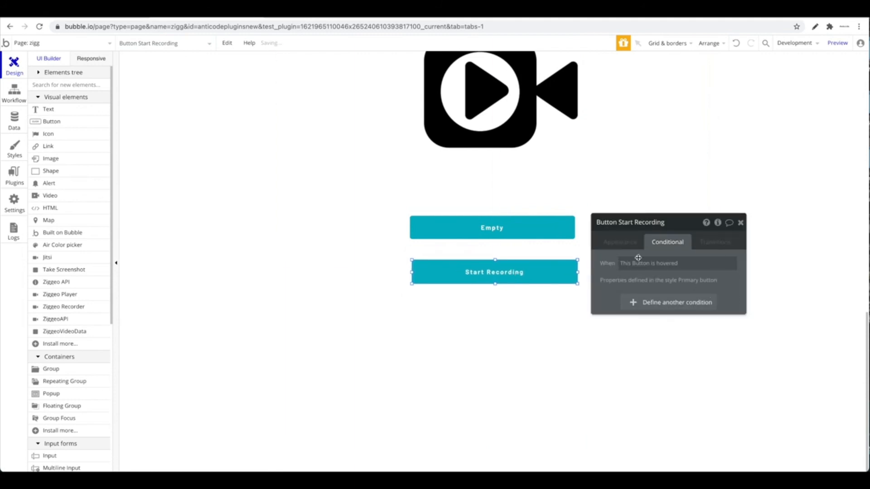
Delete the record ZiggeoRecorder A action from the Start Recording button's workflow and browse the actions available to replace it.
{"action": "left_click", "coordinate": [630, 243]}
{"action": "left_click", "coordinate": [682, 302]}
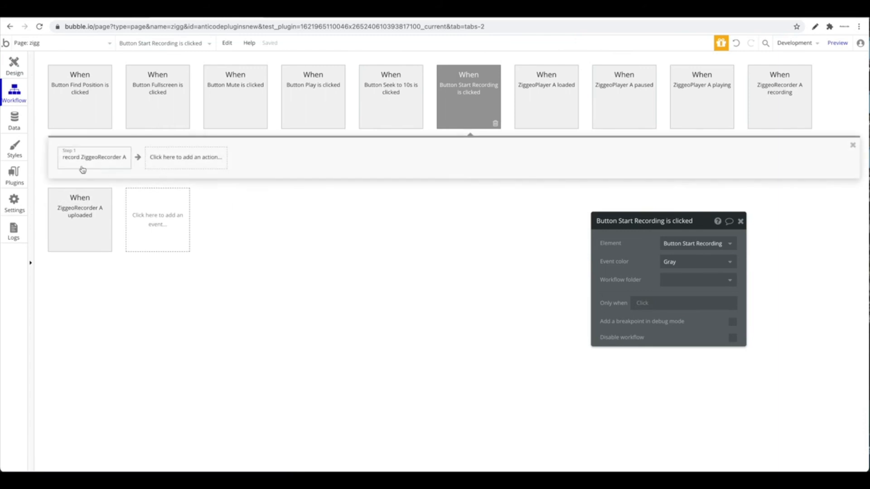
{"action": "left_click", "coordinate": [82, 168]}
{"action": "left_click", "coordinate": [121, 165]}
{"action": "left_click", "coordinate": [119, 166]}
{"action": "mouse_move", "coordinate": [108, 283]}
{"action": "scroll", "coordinate": [145, 275], "scroll_direction": "down", "scroll_amount": 1}
{"action": "scroll", "coordinate": [145, 275], "scroll_direction": "down", "scroll_amount": 1}
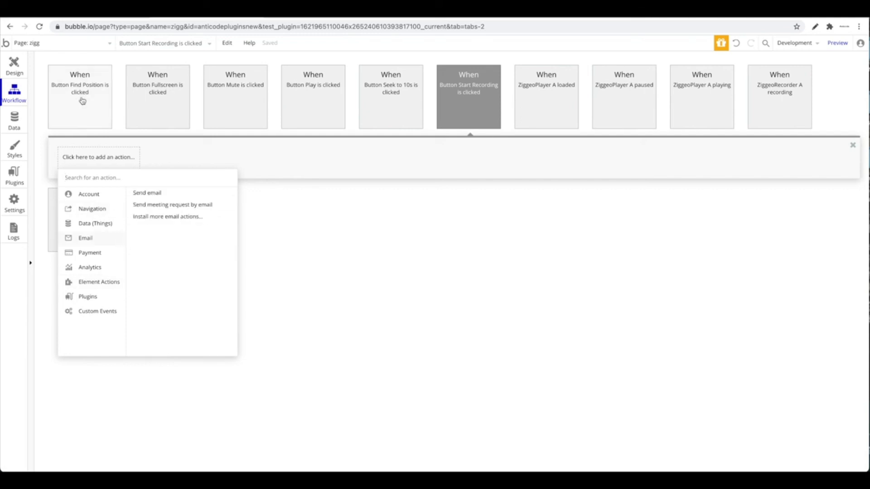
Delete the Start Recording button below the Empty button from the page design.
{"action": "left_click", "coordinate": [14, 65]}
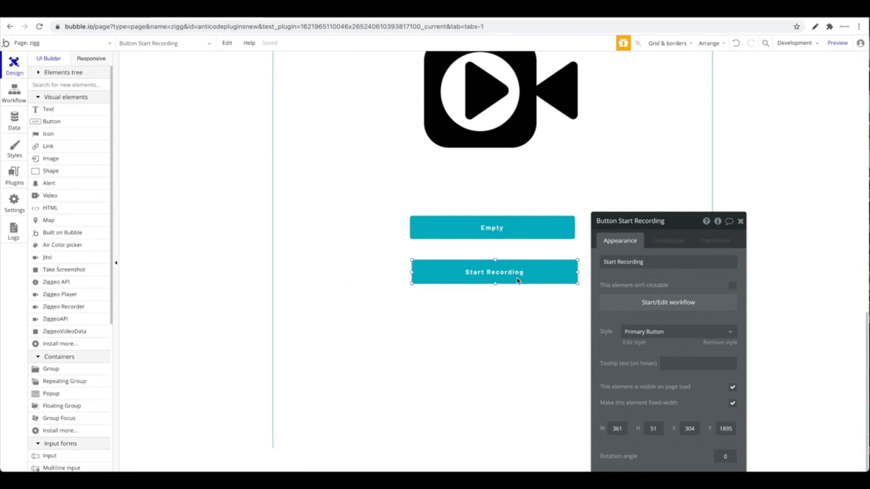
{"action": "key", "text": "Delete"}
{"action": "scroll", "coordinate": [376, 117], "scroll_direction": "up", "scroll_amount": 2}
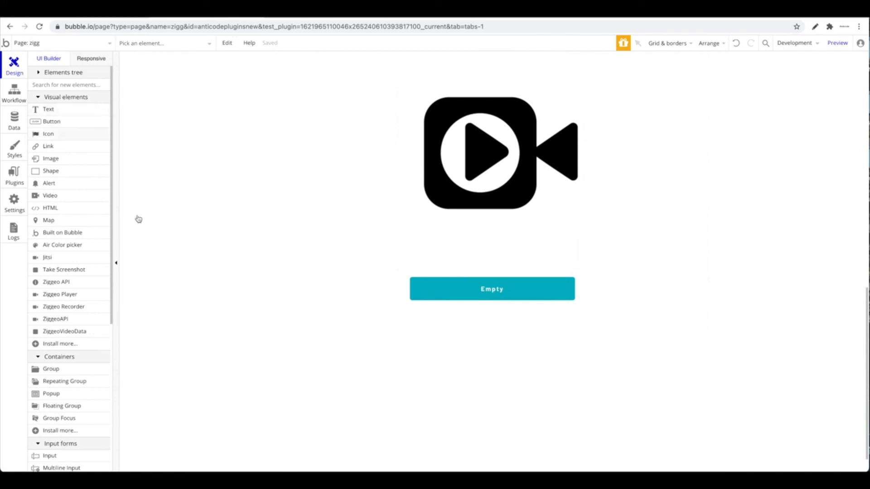
Add a wide text element below the Empty button and set its content to ZiggeoRecorder A's token.
{"action": "left_click", "coordinate": [70, 112]}
{"action": "left_click_drag", "start_coordinate": [398, 349], "coordinate": [641, 374]}
{"action": "left_click_drag", "start_coordinate": [508, 338], "coordinate": [509, 334]}
{"action": "left_click", "coordinate": [673, 269]}
{"action": "left_click", "coordinate": [769, 261]}
{"action": "type", "text": "zig"}
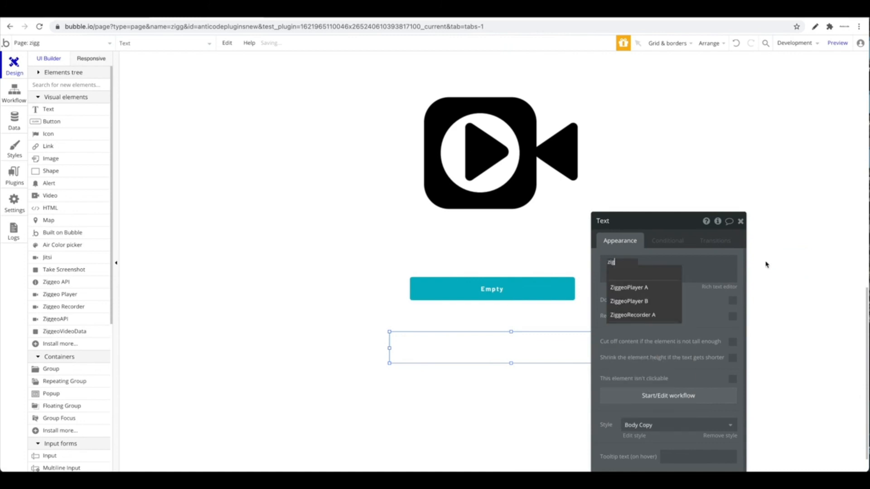
{"action": "left_click", "coordinate": [633, 315]}
{"action": "left_click", "coordinate": [679, 285]}
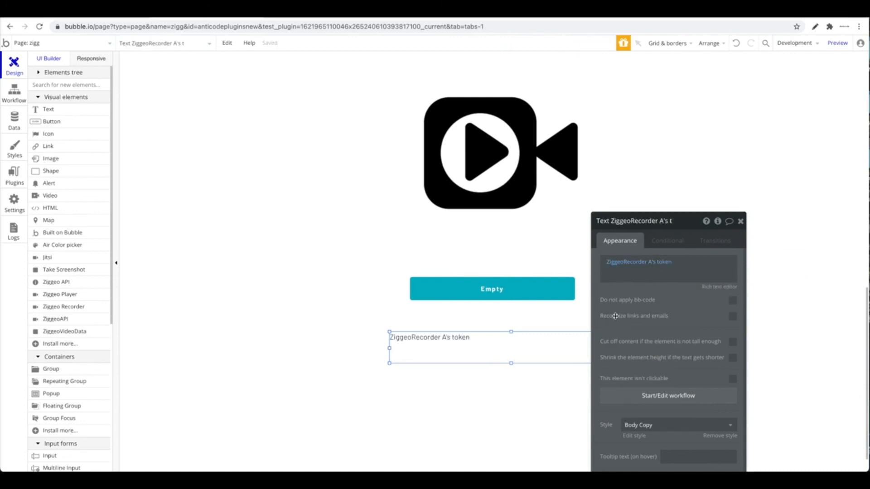
In the Empty button's condition for a non-empty ZiggeoRecorder A token, replace the dynamic text with "Upload successful".
{"action": "left_click", "coordinate": [515, 297]}
{"action": "left_click_drag", "start_coordinate": [715, 242], "coordinate": [699, 182]}
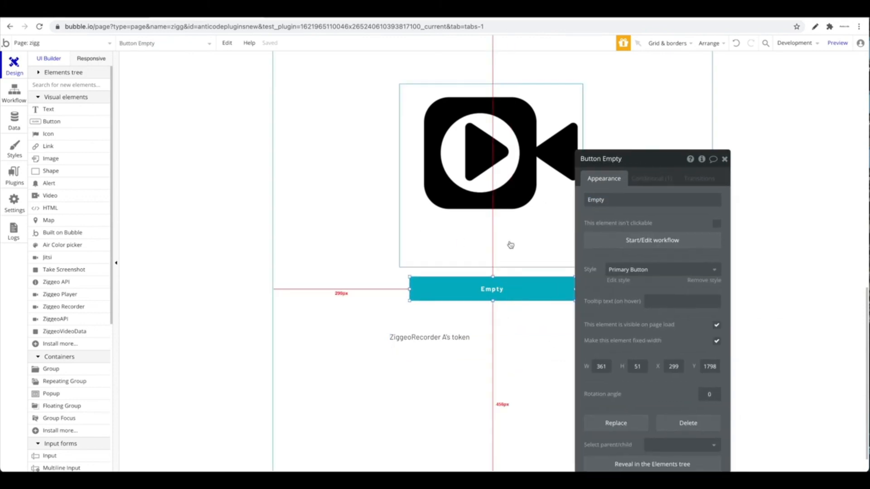
{"action": "left_click", "coordinate": [652, 178]}
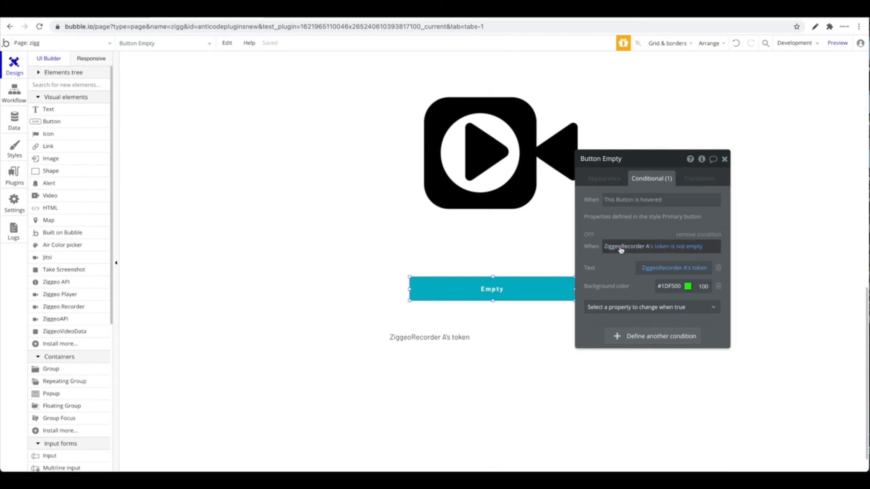
{"action": "left_click", "coordinate": [640, 248]}
{"action": "left_click", "coordinate": [718, 268]}
{"action": "left_click", "coordinate": [688, 268]}
{"action": "left_click", "coordinate": [648, 289]}
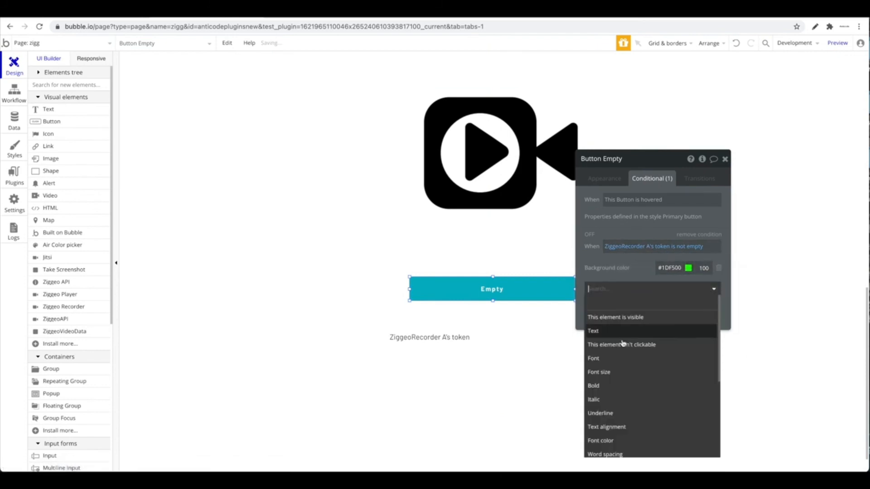
{"action": "left_click", "coordinate": [617, 336]}
{"action": "type", "text": "#u"}
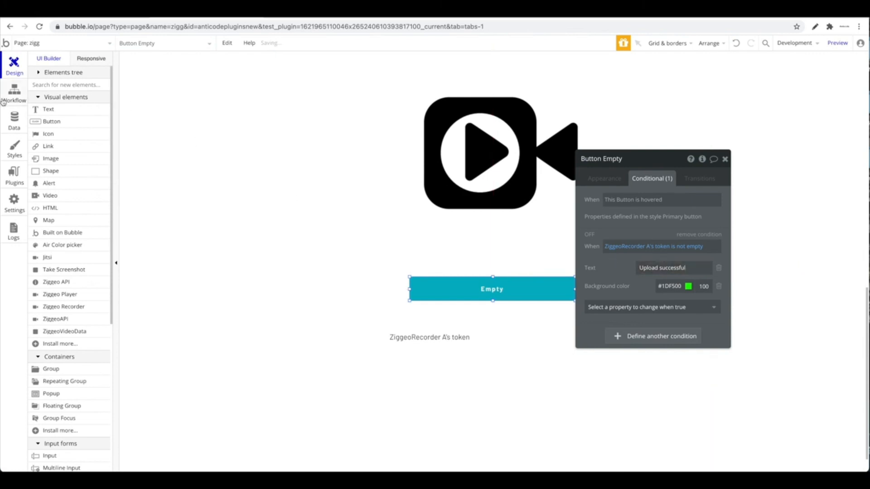
Add a Make changes to thing action to the ZiggeoRecorder A uploaded workflow, look at its thing to change, and delete the action.
{"action": "left_click", "coordinate": [3, 95]}
{"action": "left_click", "coordinate": [781, 93]}
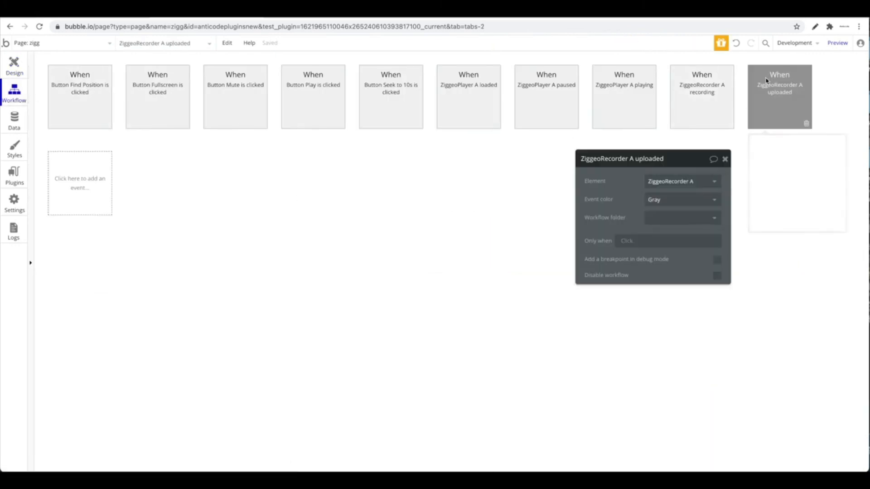
{"action": "left_click", "coordinate": [185, 157]}
{"action": "mouse_move", "coordinate": [186, 223]}
{"action": "left_click", "coordinate": [259, 205]}
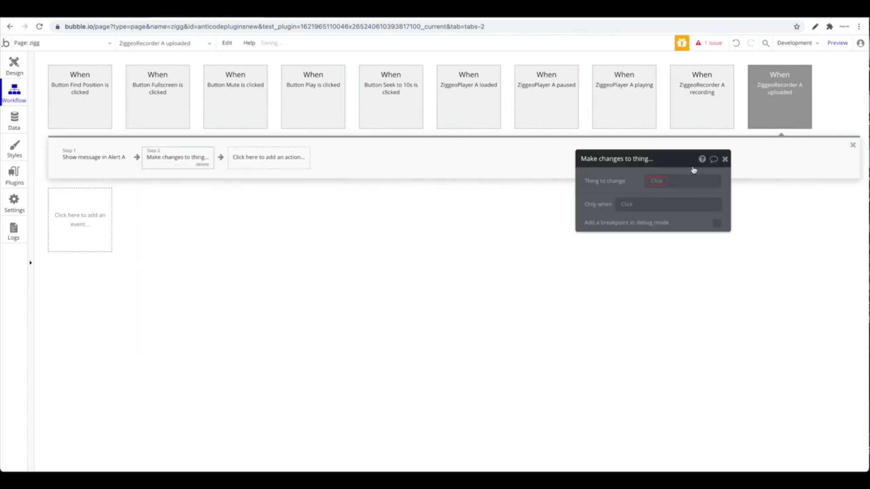
{"action": "left_click", "coordinate": [679, 180]}
{"action": "left_click", "coordinate": [624, 192]}
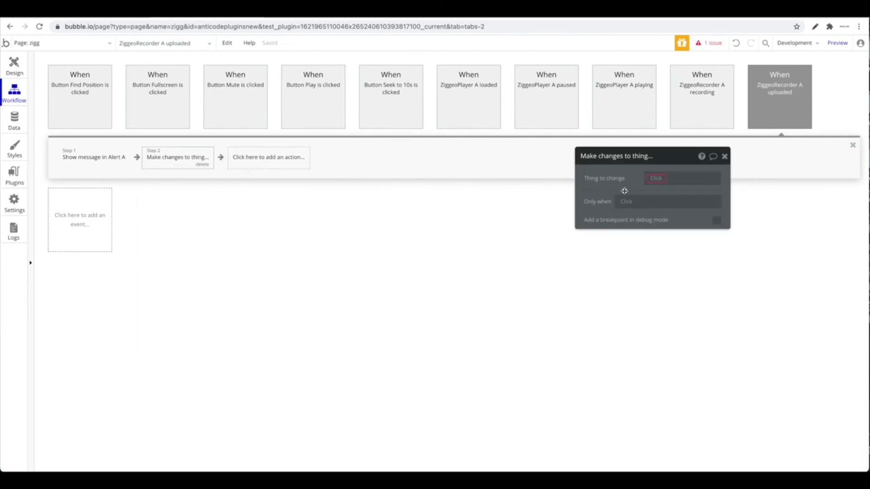
{"action": "left_click", "coordinate": [676, 178]}
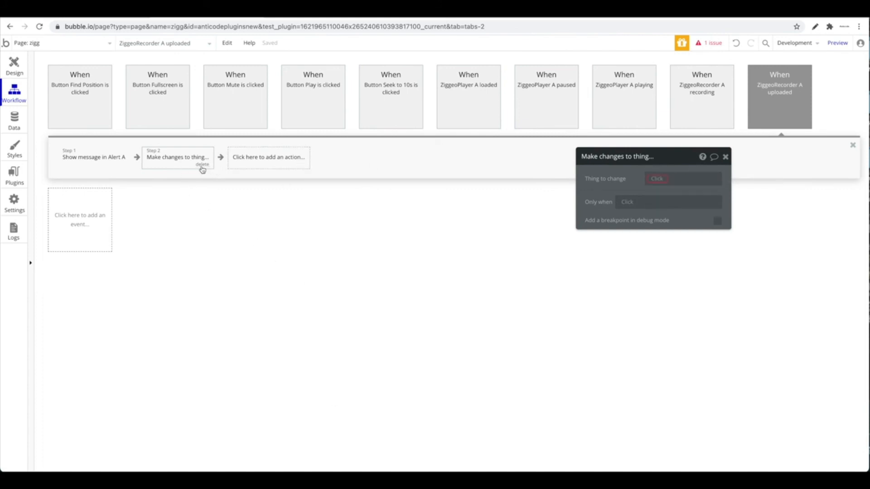
{"action": "left_click", "coordinate": [201, 165]}
Preview the zigg page and upload a video through the recorder above the Empty button.
{"action": "left_click", "coordinate": [17, 71]}
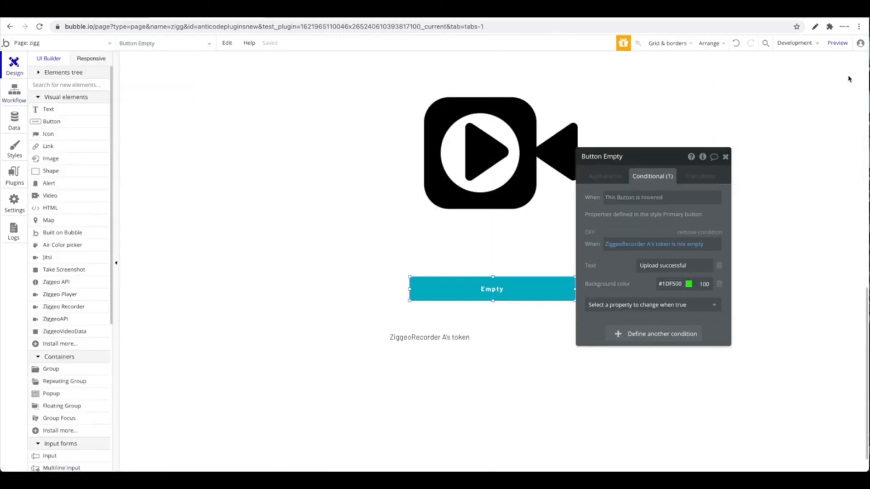
{"action": "left_click", "coordinate": [838, 43]}
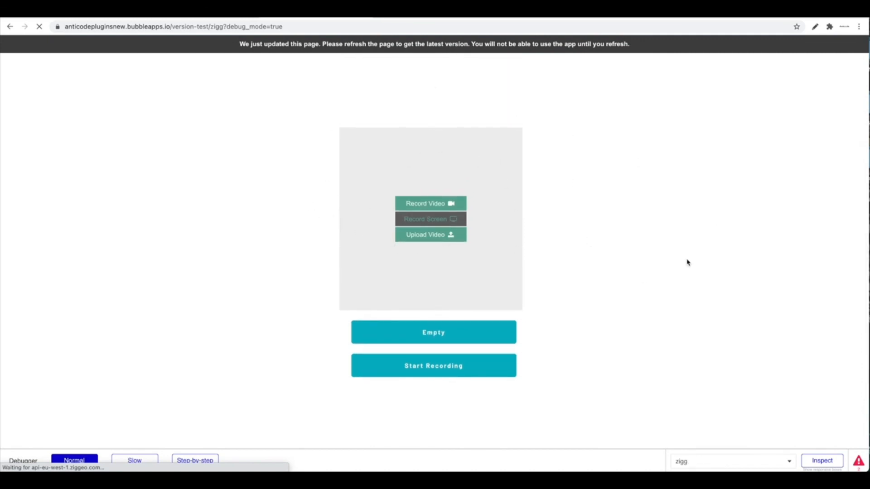
{"action": "scroll", "coordinate": [680, 283], "scroll_direction": "down", "scroll_amount": 8}
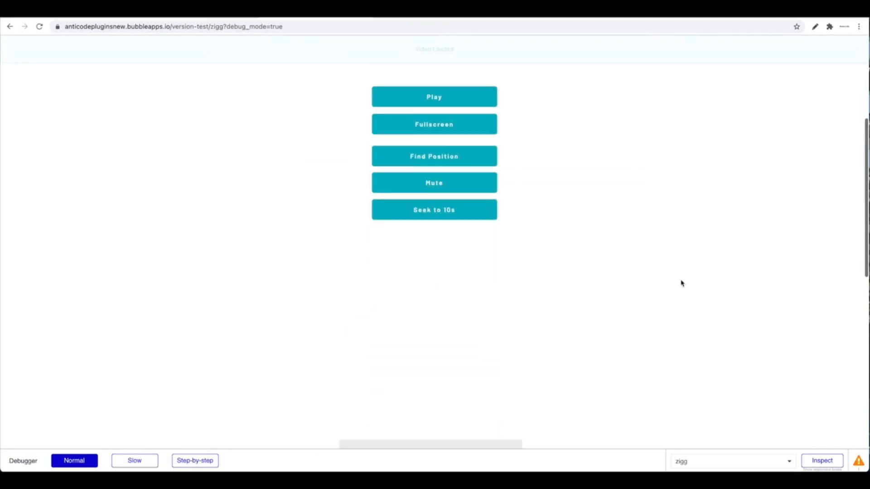
{"action": "scroll", "coordinate": [681, 283], "scroll_direction": "down", "scroll_amount": 3}
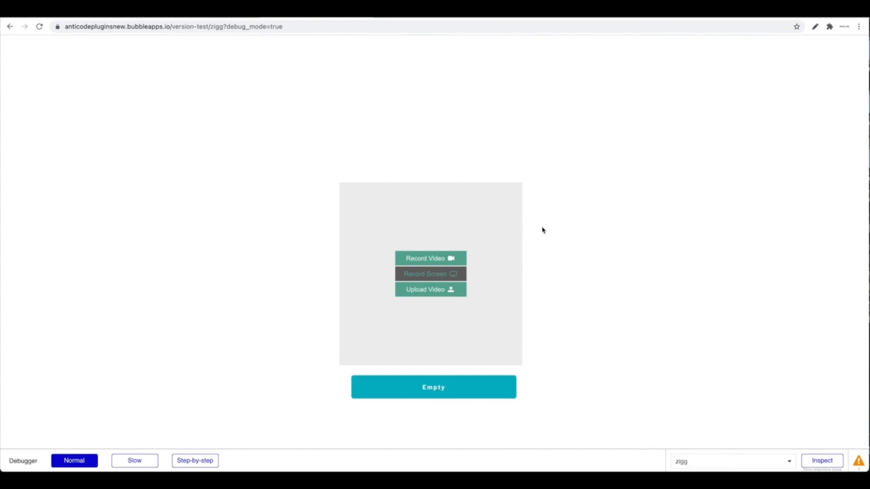
{"action": "scroll", "coordinate": [542, 265], "scroll_direction": "down", "scroll_amount": 2}
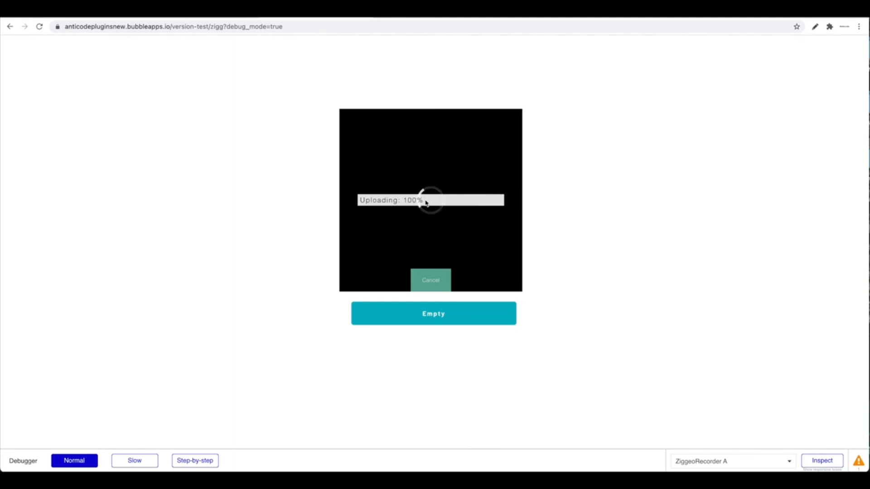
{"action": "left_click", "coordinate": [442, 315]}
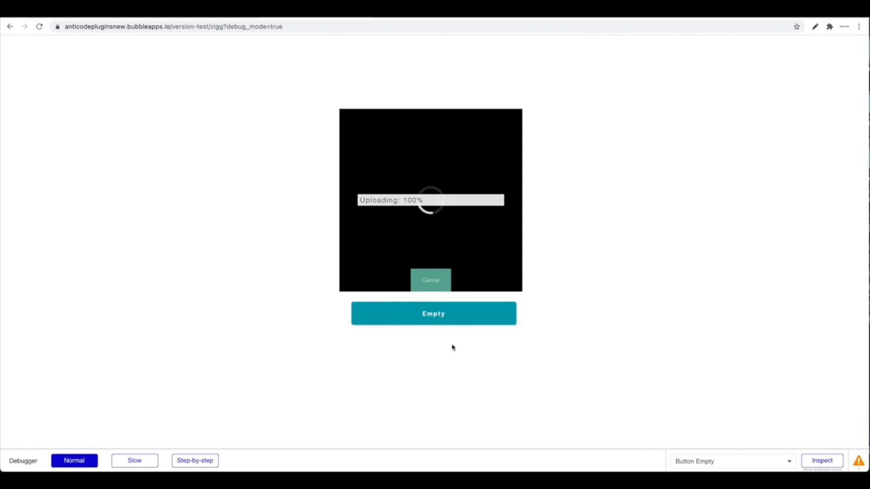
{"action": "scroll", "coordinate": [455, 350], "scroll_direction": "down", "scroll_amount": 1}
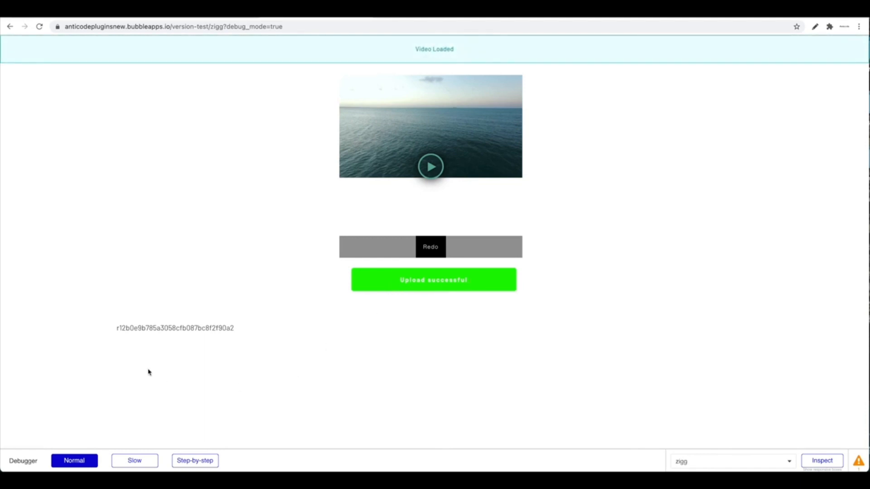
Highlight the uploaded video's token below the recorder, and play and pause the uploaded video.
{"action": "left_click_drag", "start_coordinate": [114, 335], "coordinate": [293, 334]}
{"action": "left_click", "coordinate": [293, 334]}
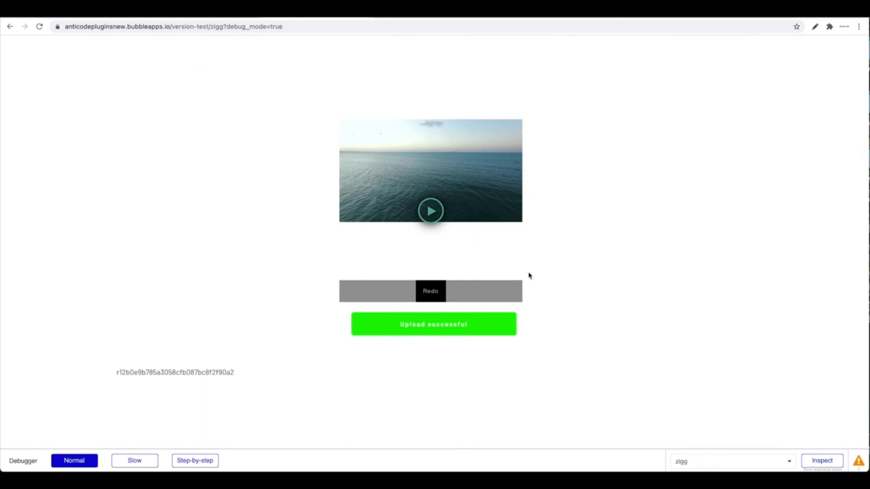
{"action": "left_click", "coordinate": [440, 218]}
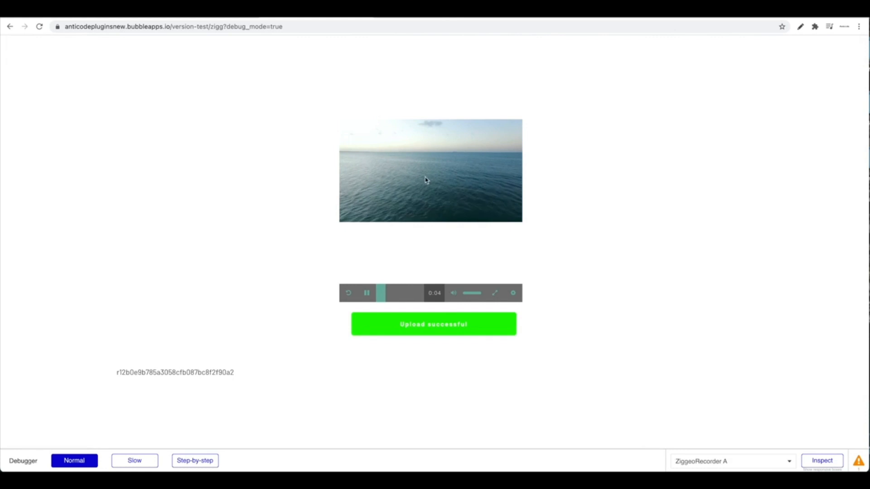
{"action": "left_click", "coordinate": [370, 297]}
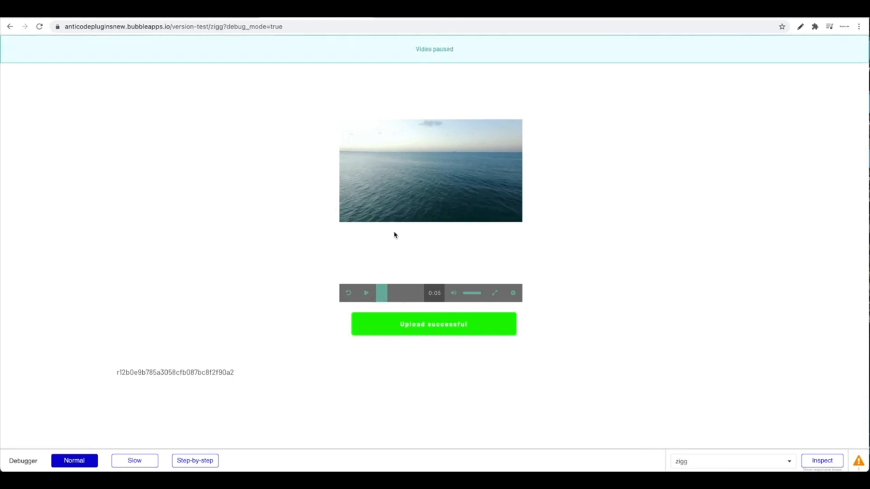
Return to the page editor and examine ZiggeoRecorder A's appearance settings and the player elements higher on the page.
{"action": "left_click", "coordinate": [194, 17]}
{"action": "left_click", "coordinate": [542, 188]}
{"action": "left_click", "coordinate": [599, 178]}
{"action": "scroll", "coordinate": [640, 269], "scroll_direction": "down", "scroll_amount": 10}
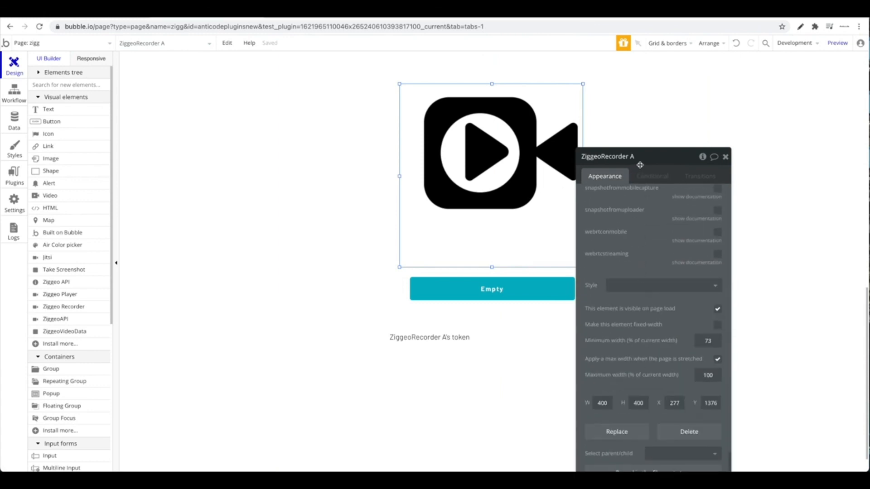
{"action": "scroll", "coordinate": [641, 172], "scroll_direction": "up", "scroll_amount": 10}
{"action": "scroll", "coordinate": [643, 116], "scroll_direction": "up", "scroll_amount": 5}
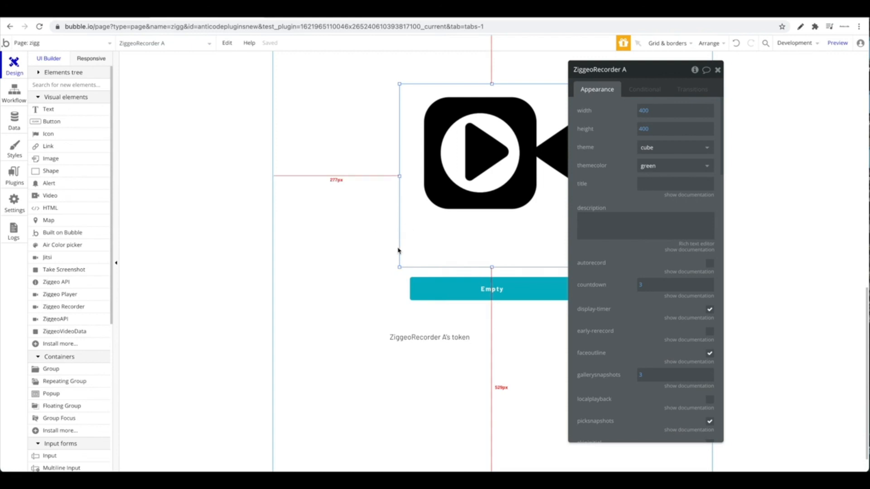
{"action": "scroll", "coordinate": [399, 250], "scroll_direction": "down", "scroll_amount": 10}
{"action": "scroll", "coordinate": [401, 246], "scroll_direction": "up", "scroll_amount": 3}
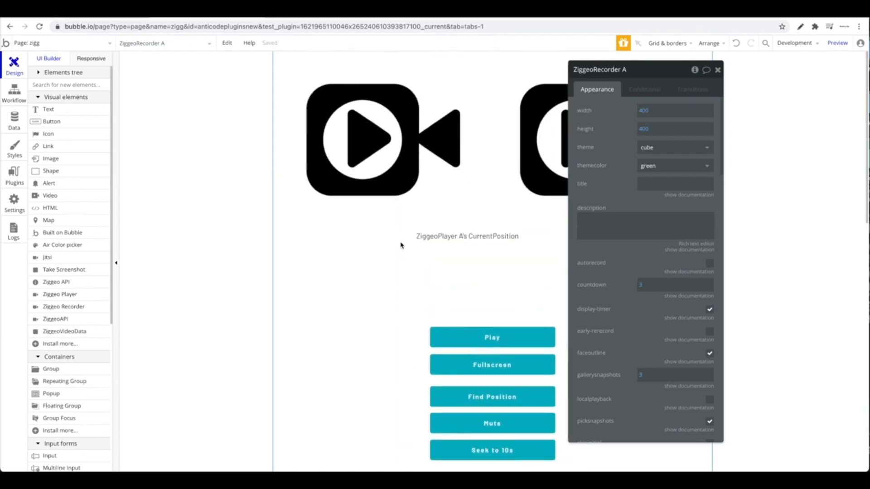